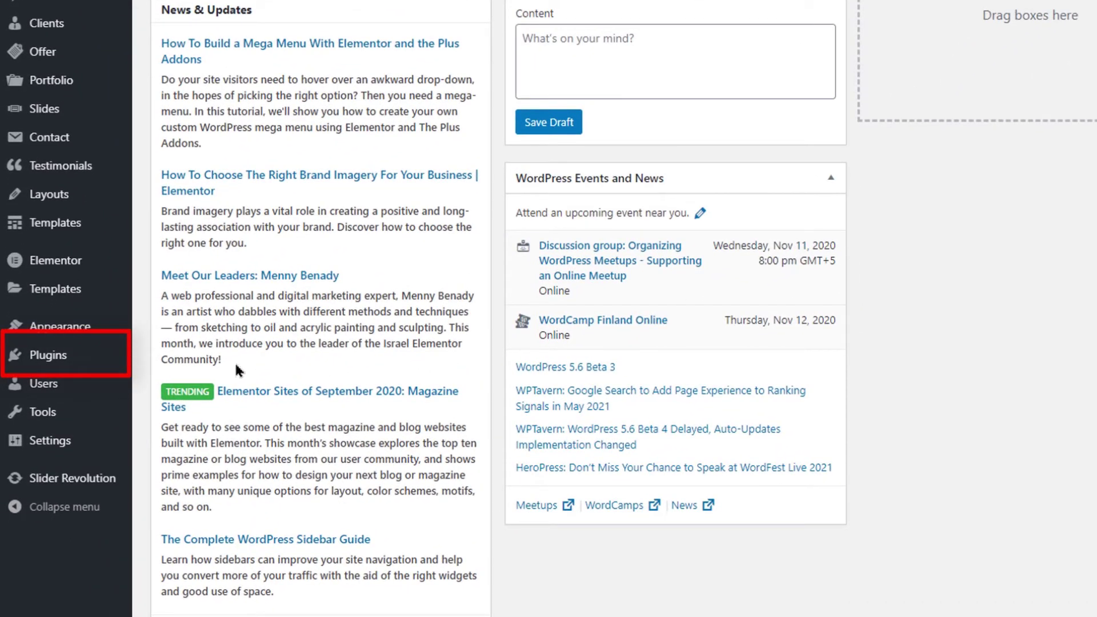
- Bring up the Plugins flyout in the admin sidebar to show its Add New option
{"action": "mouse_move", "coordinate": [65, 366]}
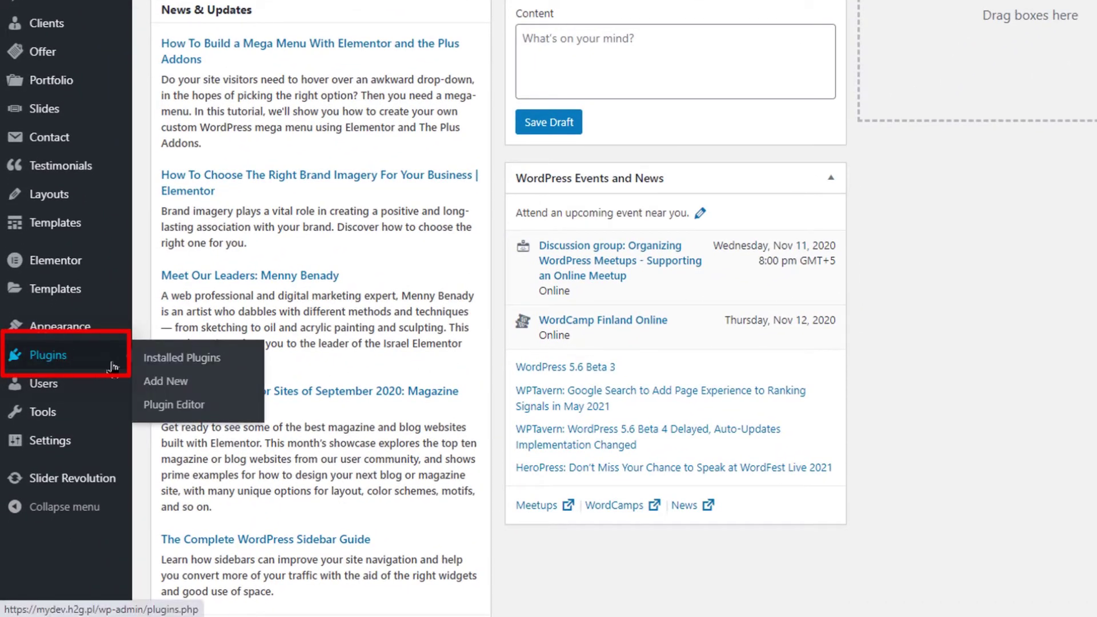
- Search plugins for 'the events calendar', then install and activate The Events Calendar
{"action": "left_click", "coordinate": [165, 381]}
{"action": "left_click", "coordinate": [965, 135]}
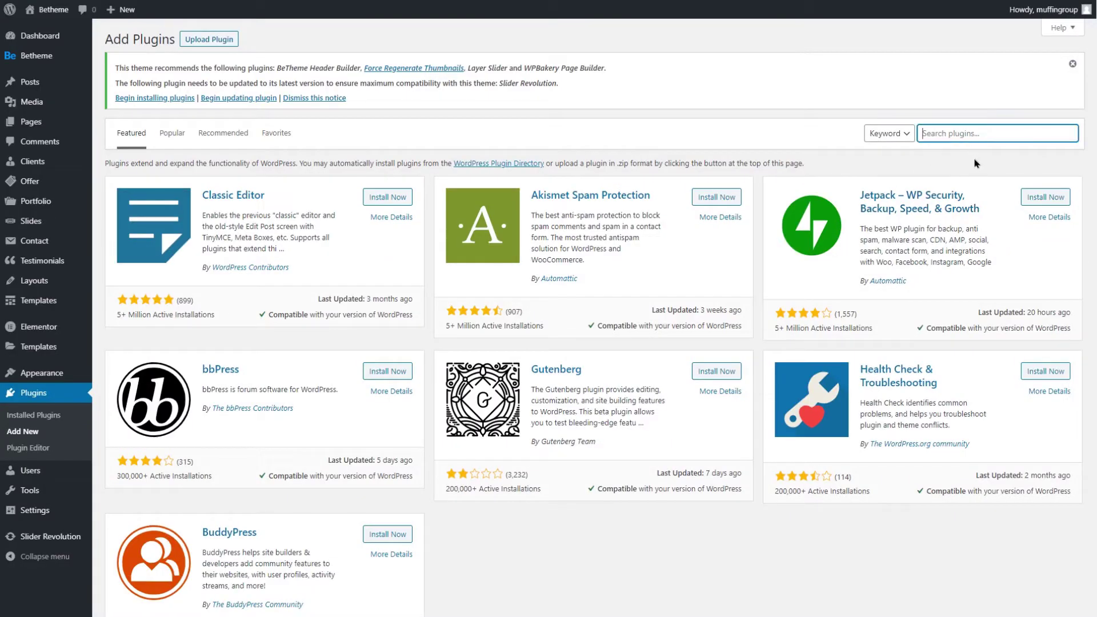
{"action": "type", "text": "the events calendar"}
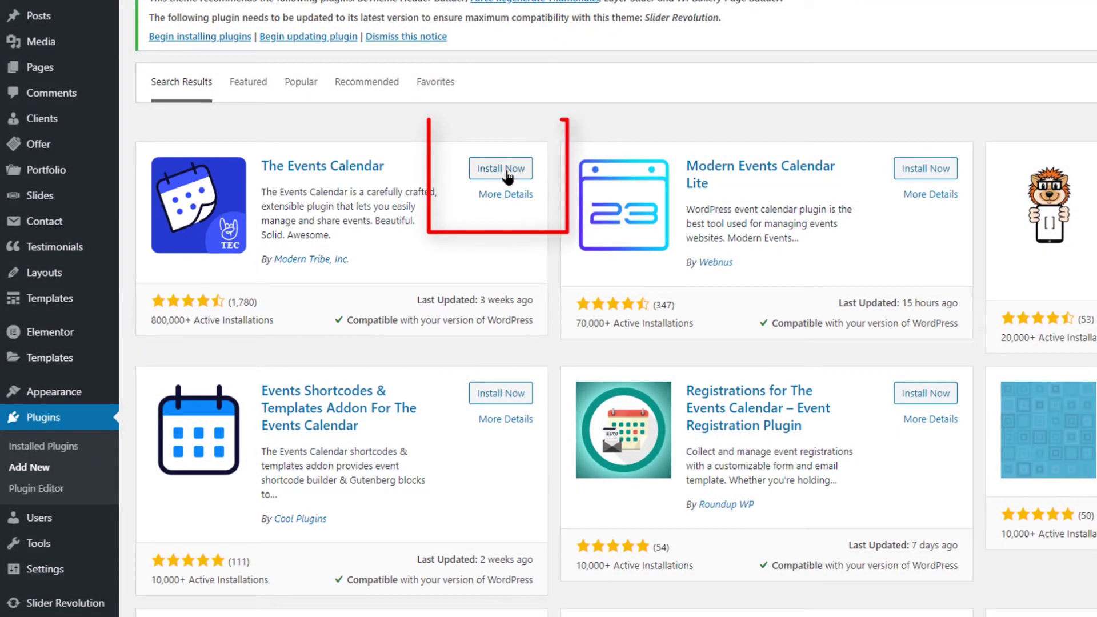
{"action": "left_click", "coordinate": [507, 172]}
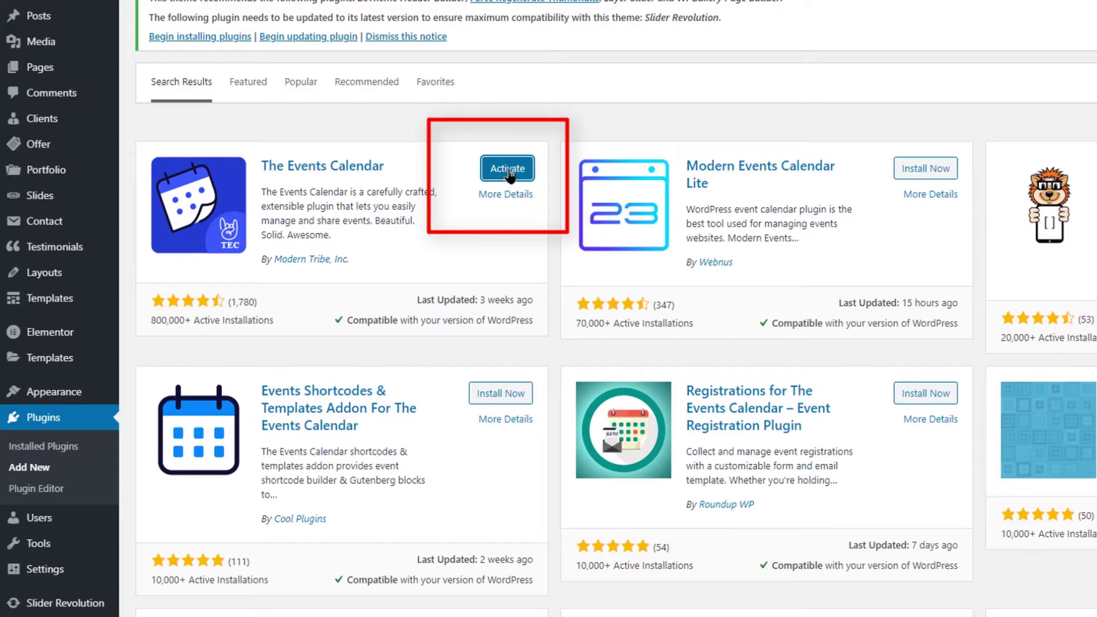
{"action": "left_click", "coordinate": [507, 169]}
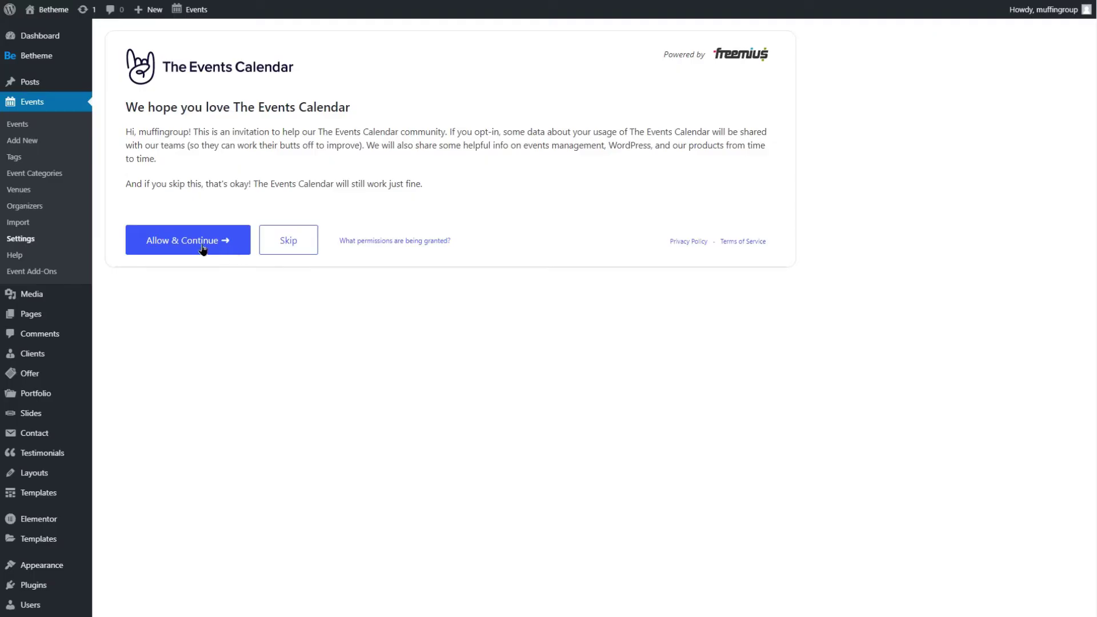
- Accept The Events Calendar opt-in with Allow & Continue and bring up the Events sidebar menu
{"action": "left_click", "coordinate": [203, 247]}
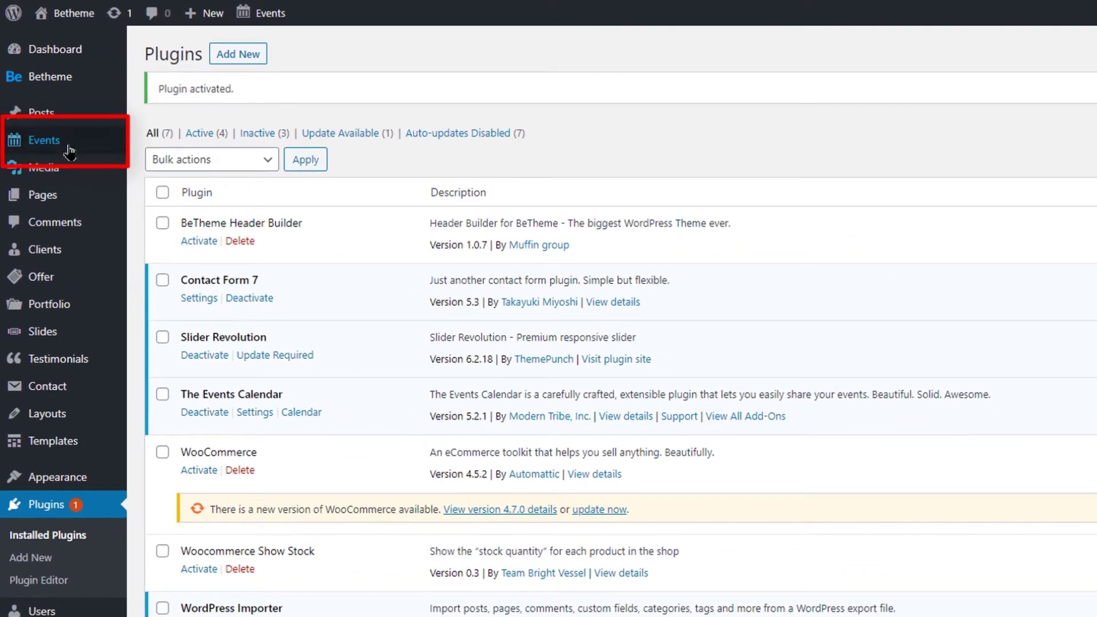
{"action": "mouse_move", "coordinate": [63, 148]}
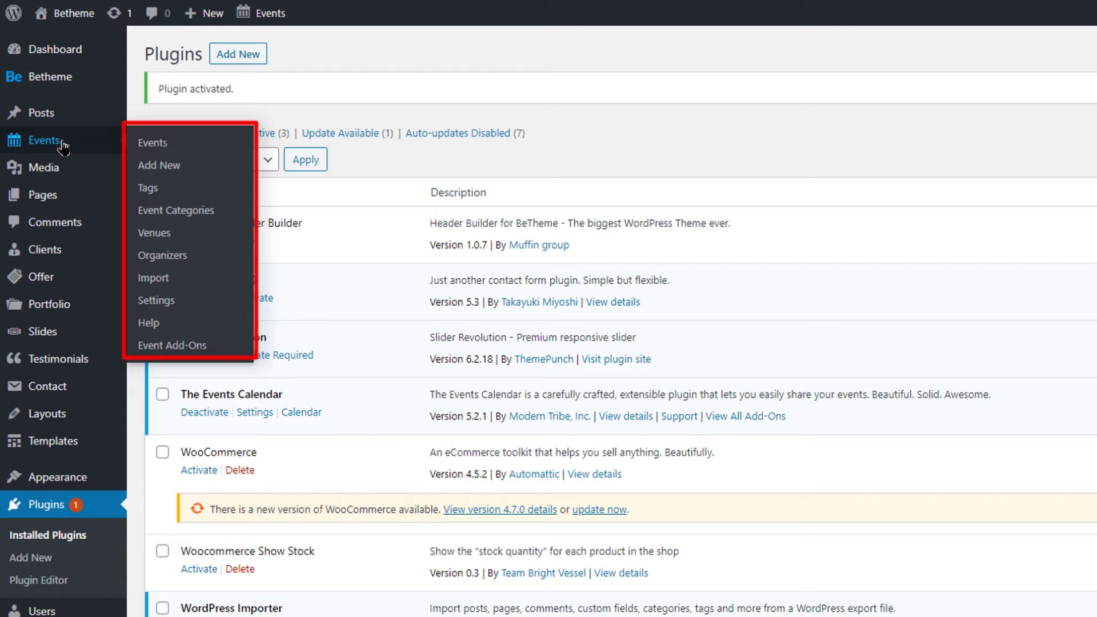
- Tick 'Activate Block Editor for Events' in The Events Calendar General settings
{"action": "left_click", "coordinate": [159, 302]}
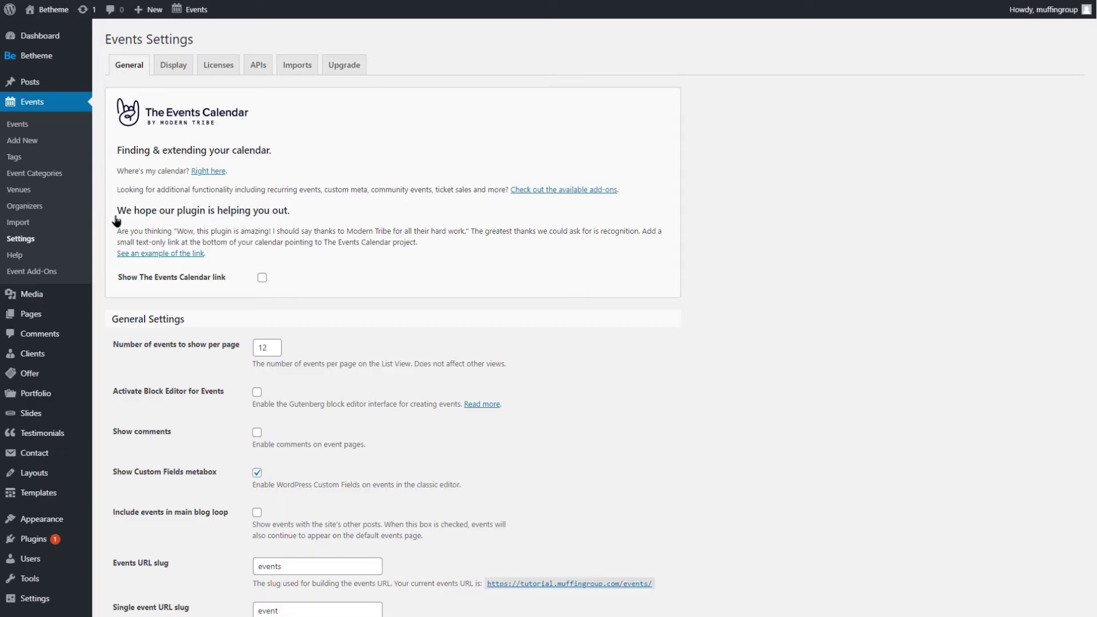
{"action": "scroll", "coordinate": [115, 220], "scroll_direction": "down", "scroll_amount": 5}
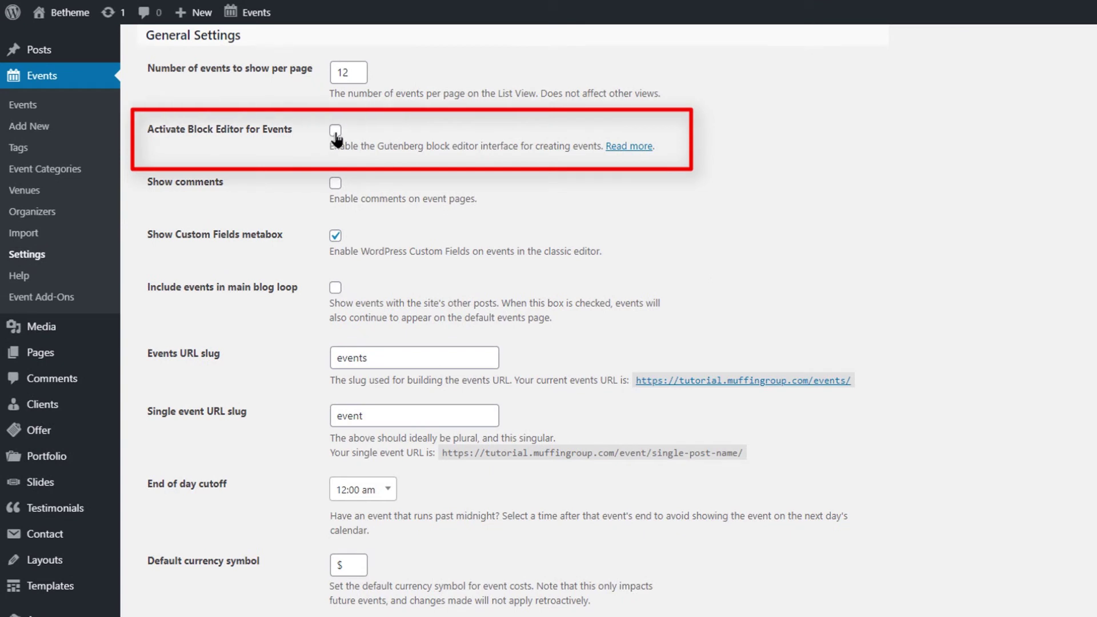
{"action": "left_click", "coordinate": [334, 132]}
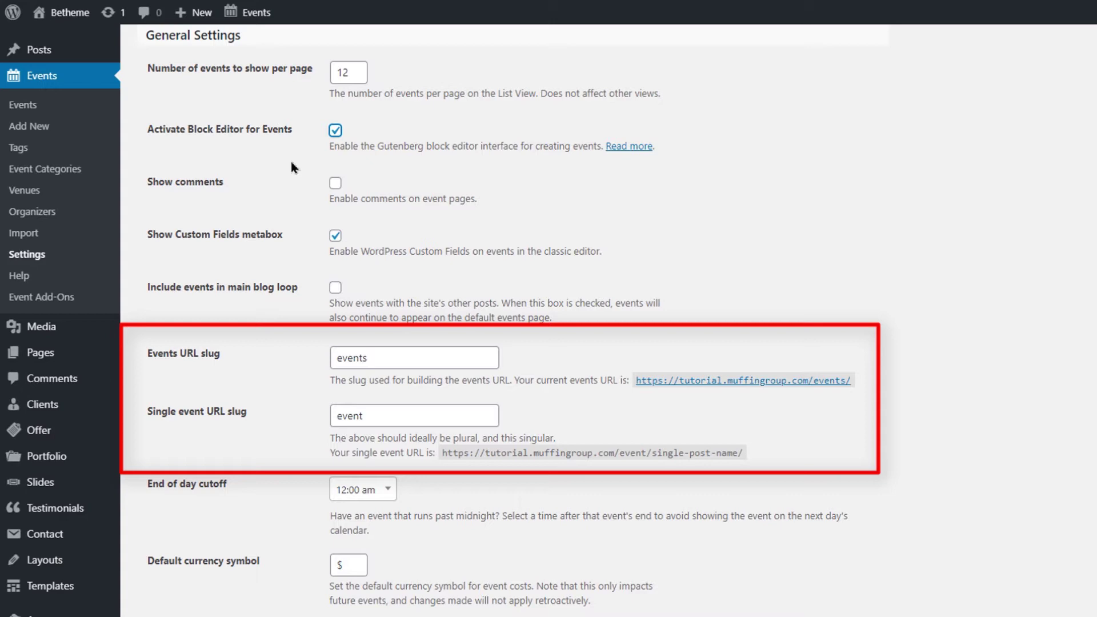
{"action": "scroll", "coordinate": [290, 159], "scroll_direction": "up", "scroll_amount": 6}
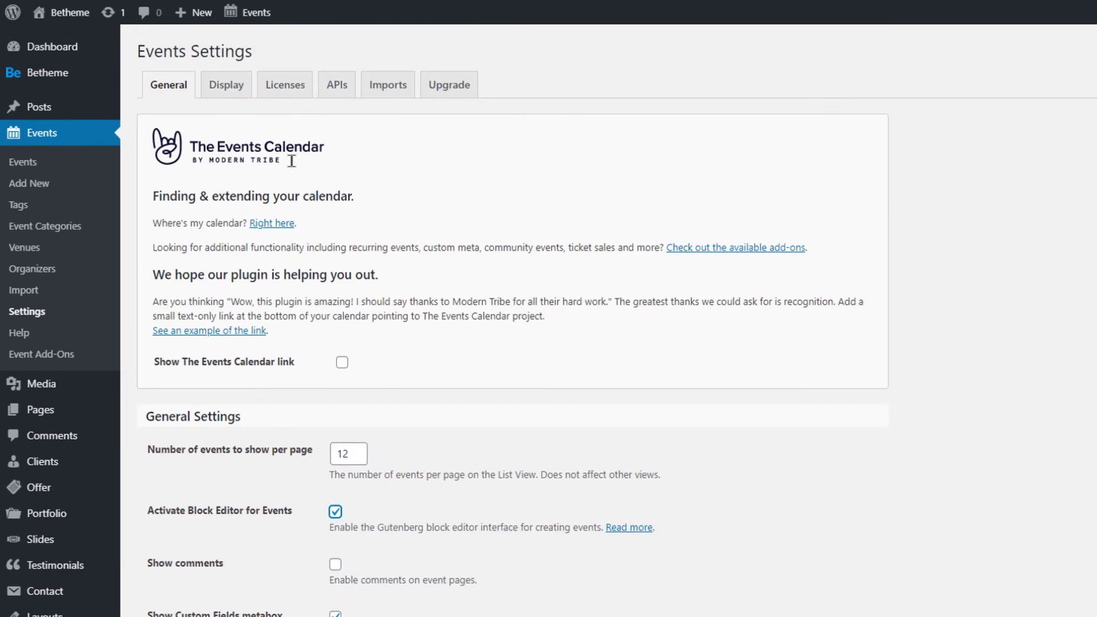
- Keep List as the default view and toggle the List, Month and Day event views in Display settings
{"action": "left_click", "coordinate": [226, 90]}
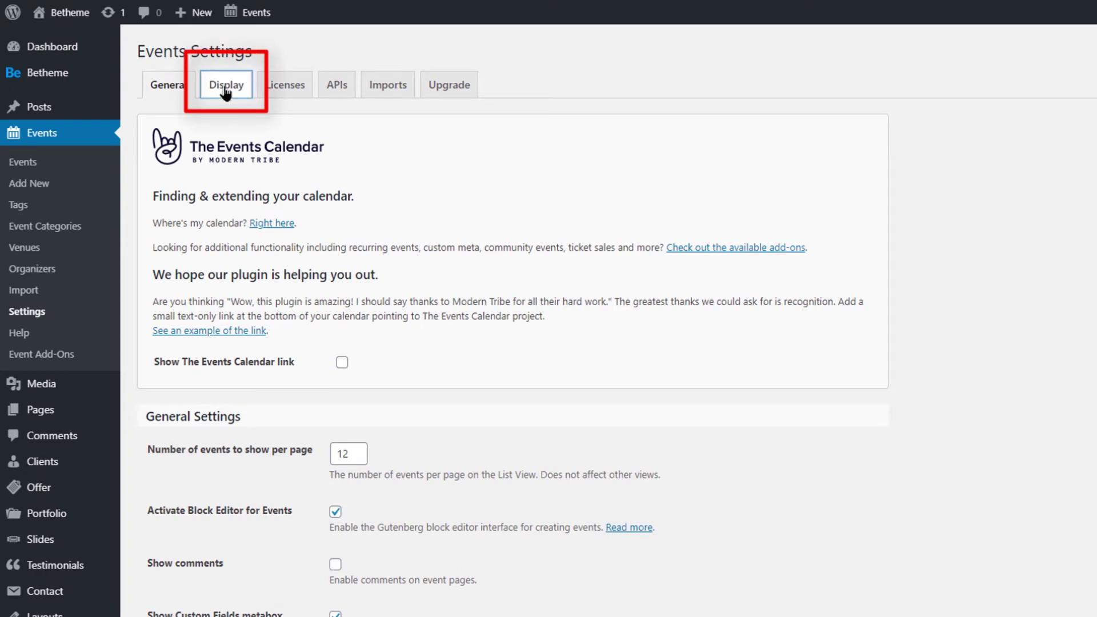
{"action": "scroll", "coordinate": [258, 328], "scroll_direction": "down", "scroll_amount": 4}
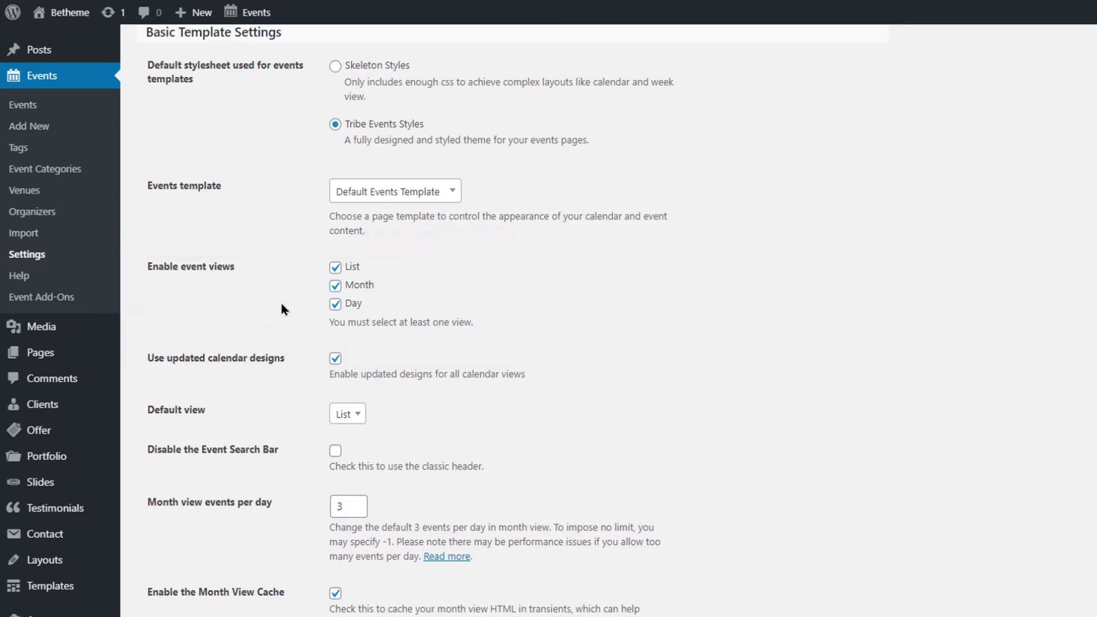
{"action": "left_click", "coordinate": [360, 419]}
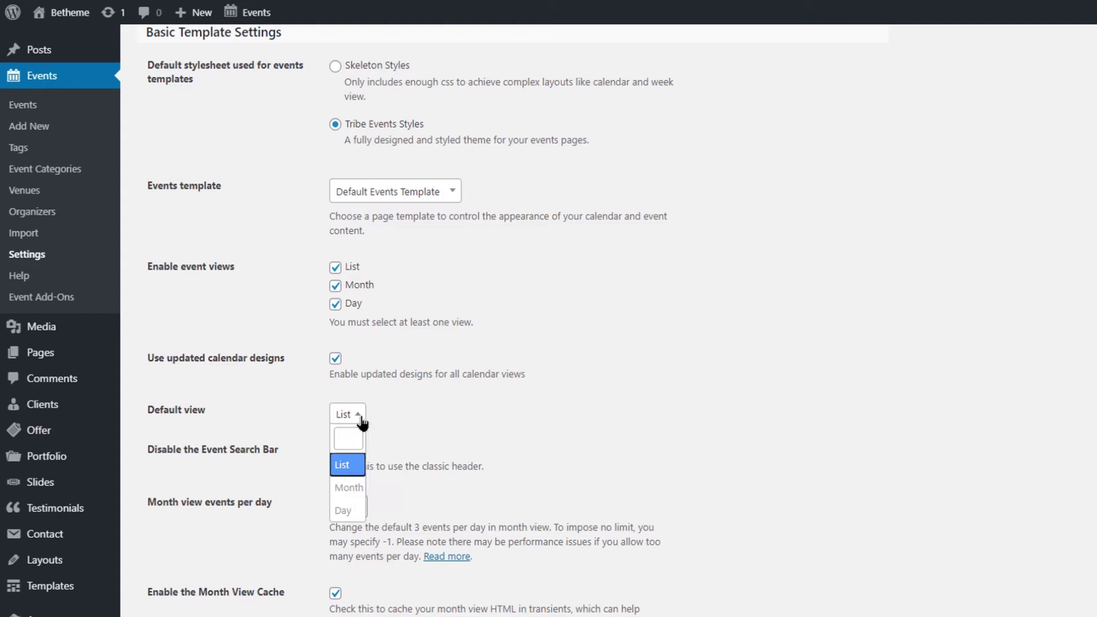
{"action": "left_click", "coordinate": [361, 421]}
{"action": "left_click", "coordinate": [336, 267]}
{"action": "left_click", "coordinate": [335, 285]}
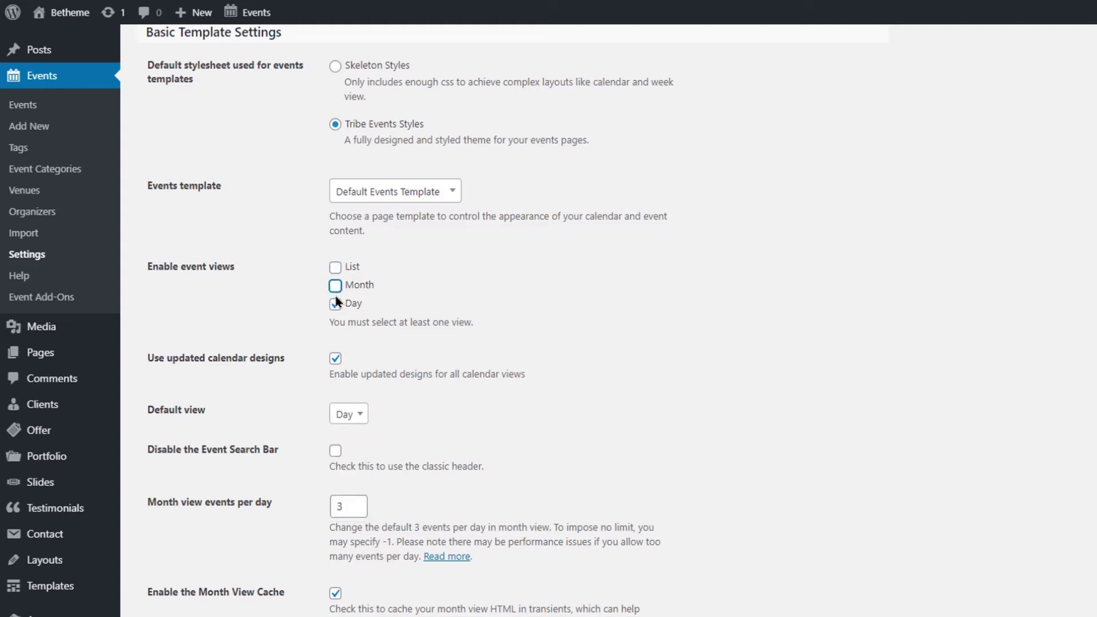
{"action": "left_click", "coordinate": [335, 303]}
{"action": "left_click", "coordinate": [334, 267]}
{"action": "left_click", "coordinate": [336, 287]}
{"action": "scroll", "coordinate": [280, 291], "scroll_direction": "down", "scroll_amount": 7}
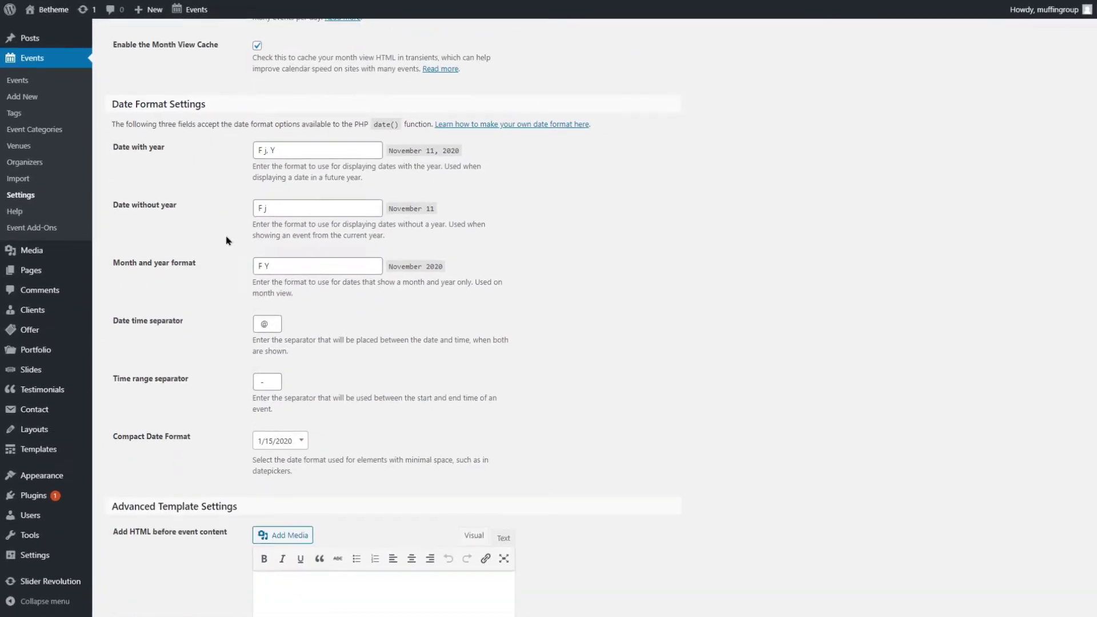
{"action": "scroll", "coordinate": [226, 240], "scroll_direction": "up", "scroll_amount": 10}
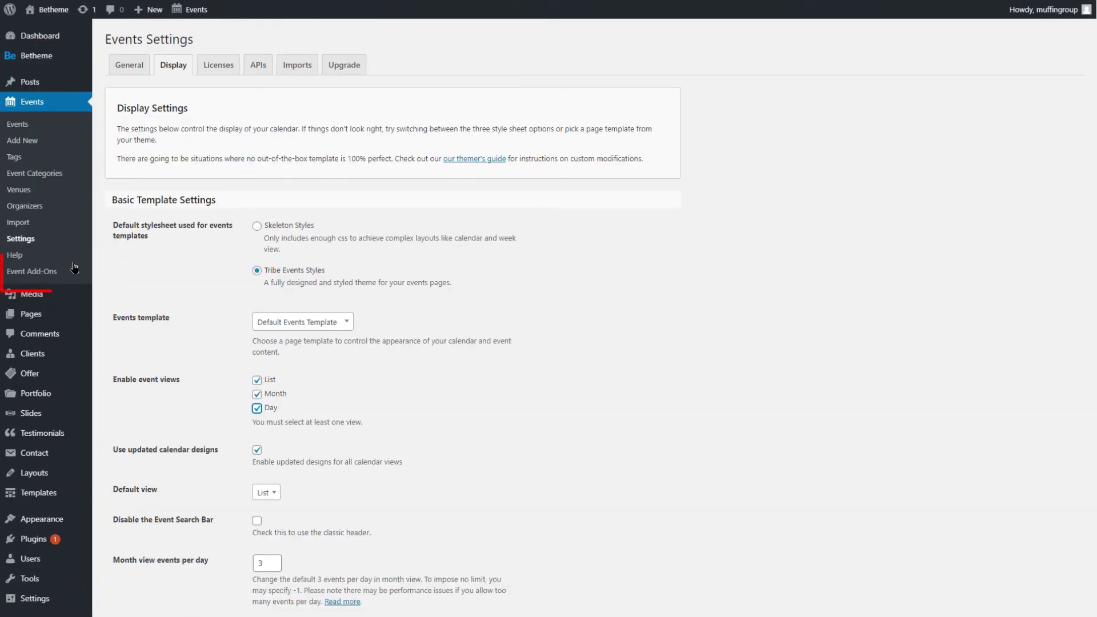
- Open Event Add-Ons and scroll through the listed calendar add-ons
{"action": "left_click", "coordinate": [38, 273]}
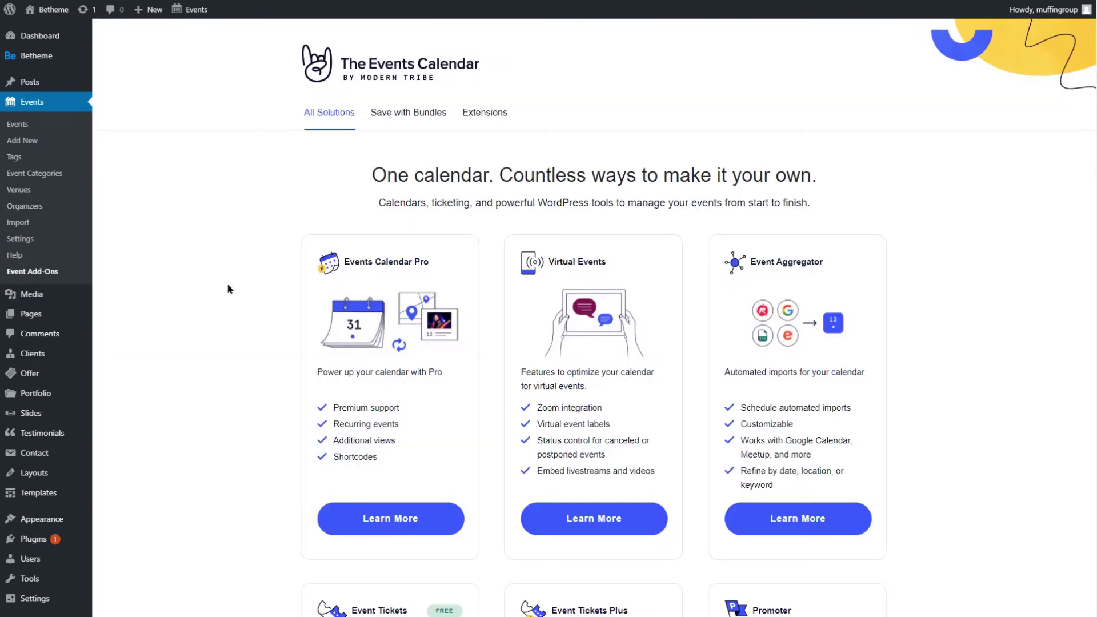
{"action": "scroll", "coordinate": [227, 289], "scroll_direction": "down", "scroll_amount": 2}
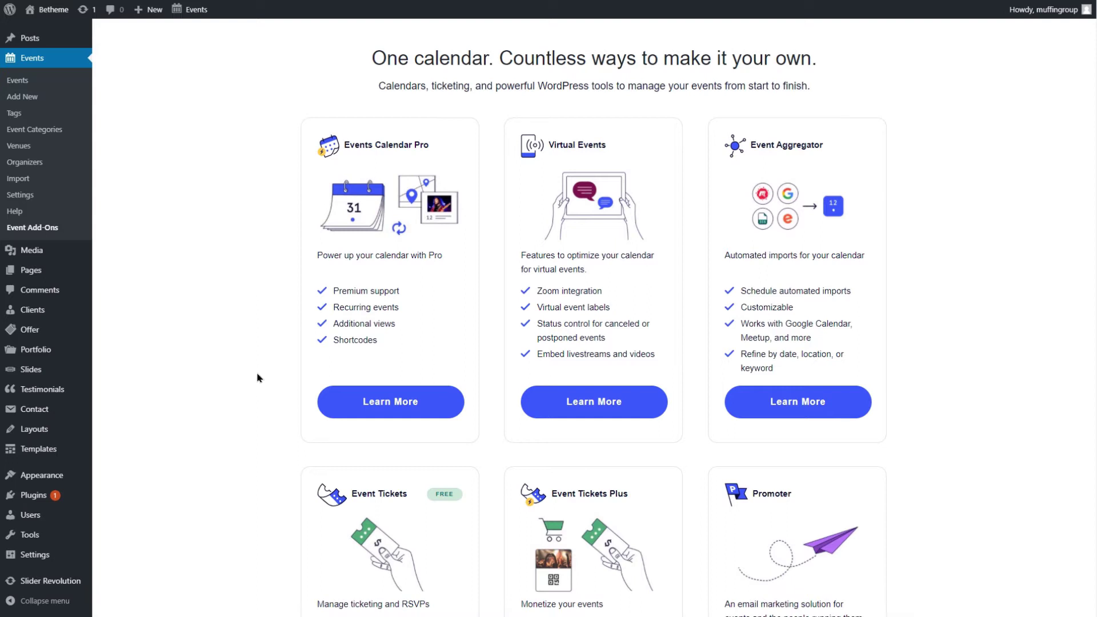
- Open the Events Help page and scroll through its system information and back up
{"action": "left_click", "coordinate": [16, 212]}
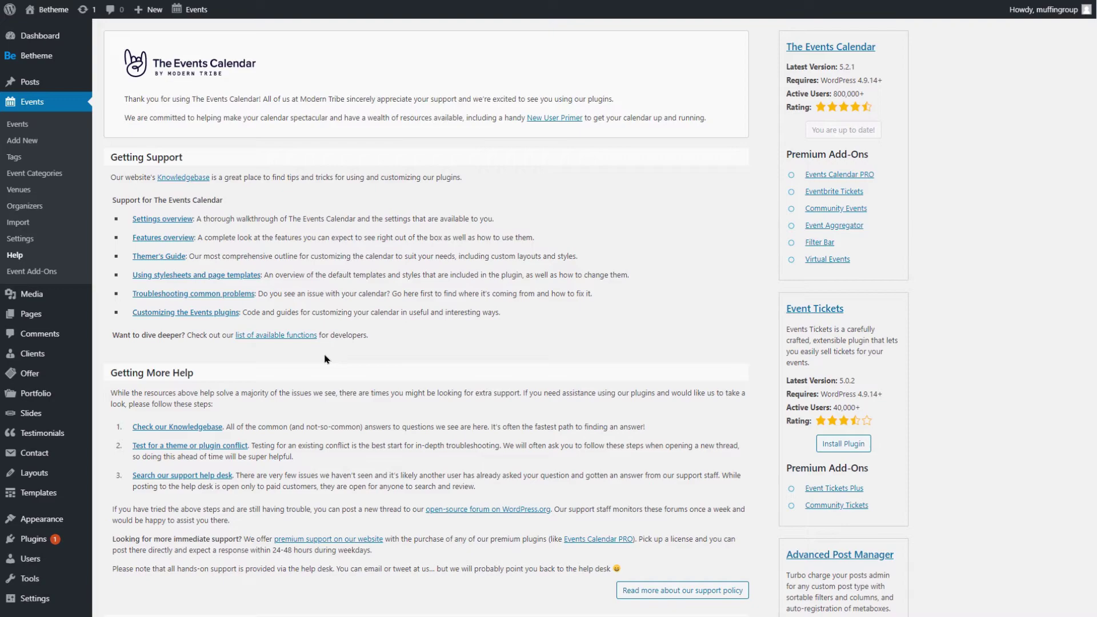
{"action": "scroll", "coordinate": [327, 359], "scroll_direction": "down", "scroll_amount": 10}
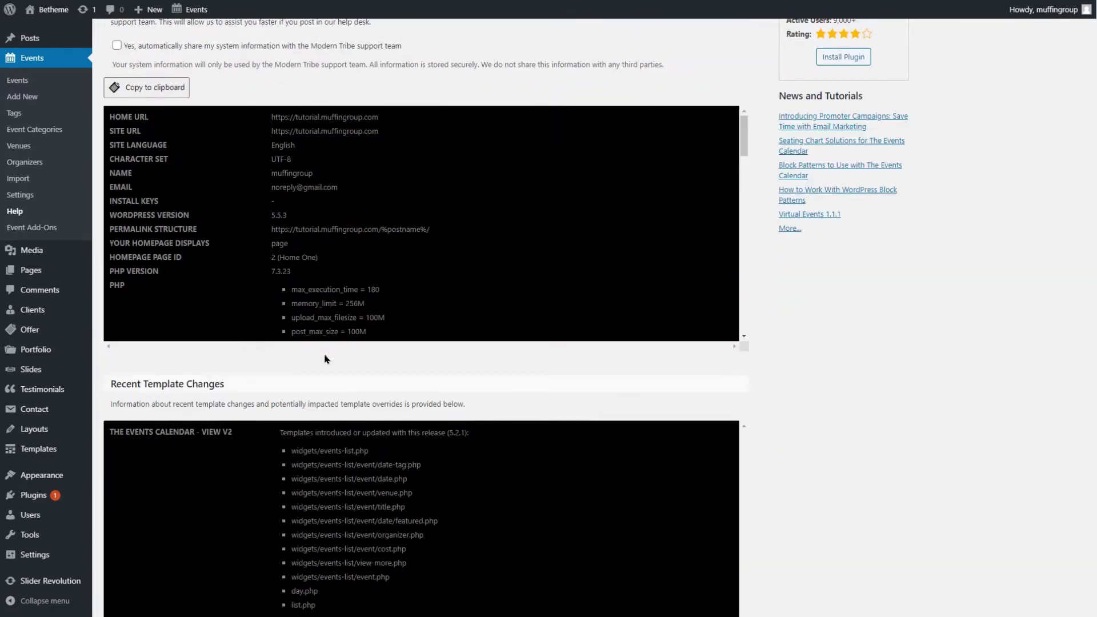
{"action": "scroll", "coordinate": [327, 359], "scroll_direction": "down", "scroll_amount": 4}
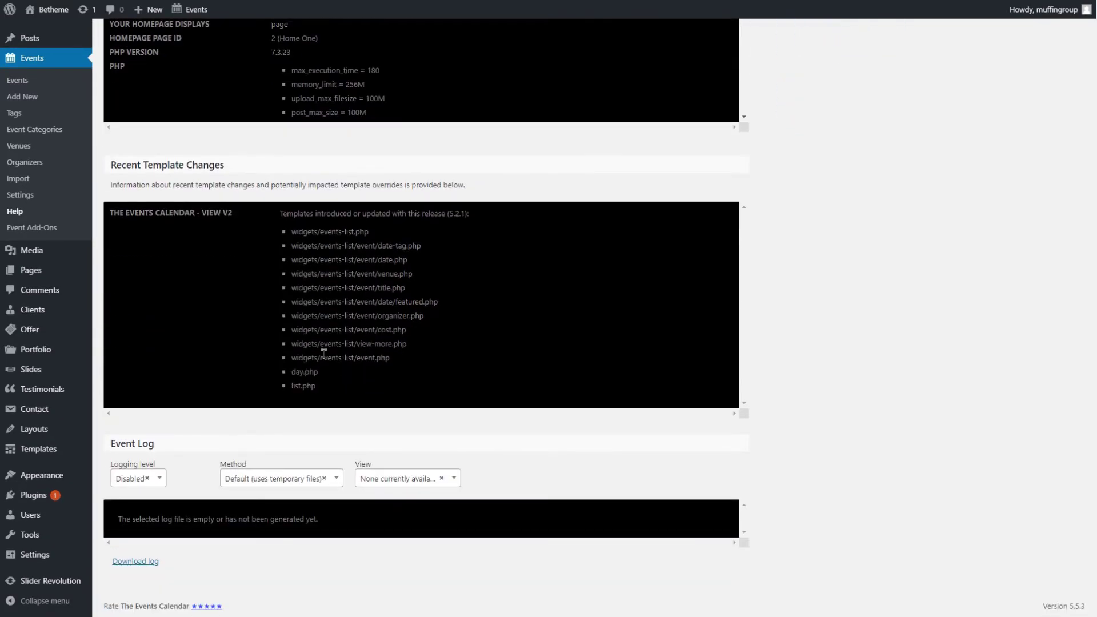
{"action": "scroll", "coordinate": [323, 353], "scroll_direction": "up", "scroll_amount": 15}
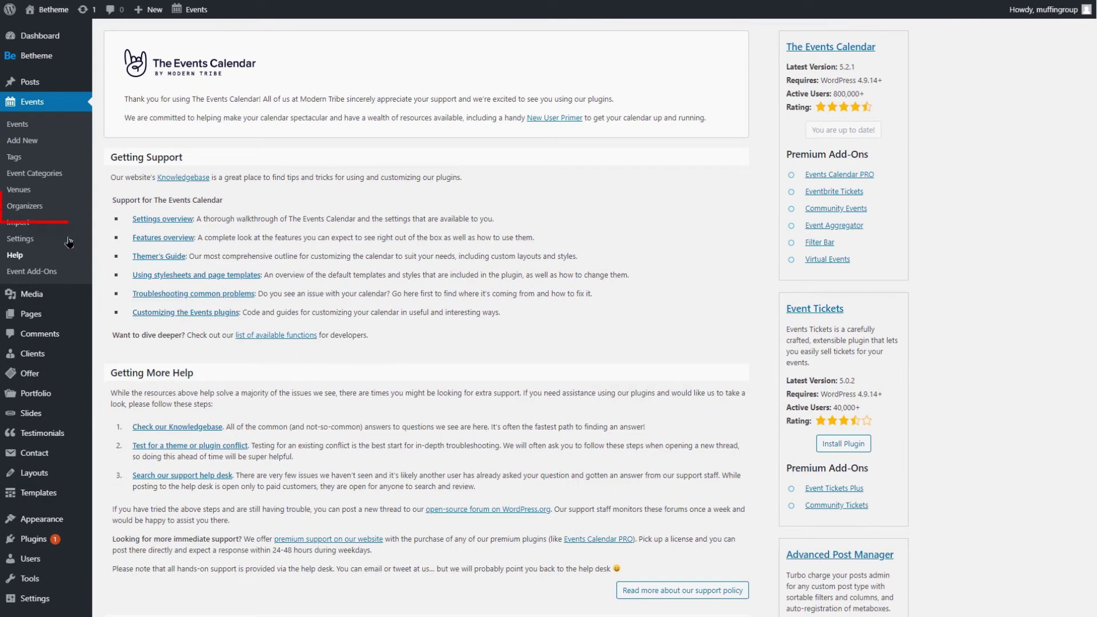
- Look over the event Organizers, Venues, Tags and Event Categories lists
{"action": "left_click", "coordinate": [27, 207]}
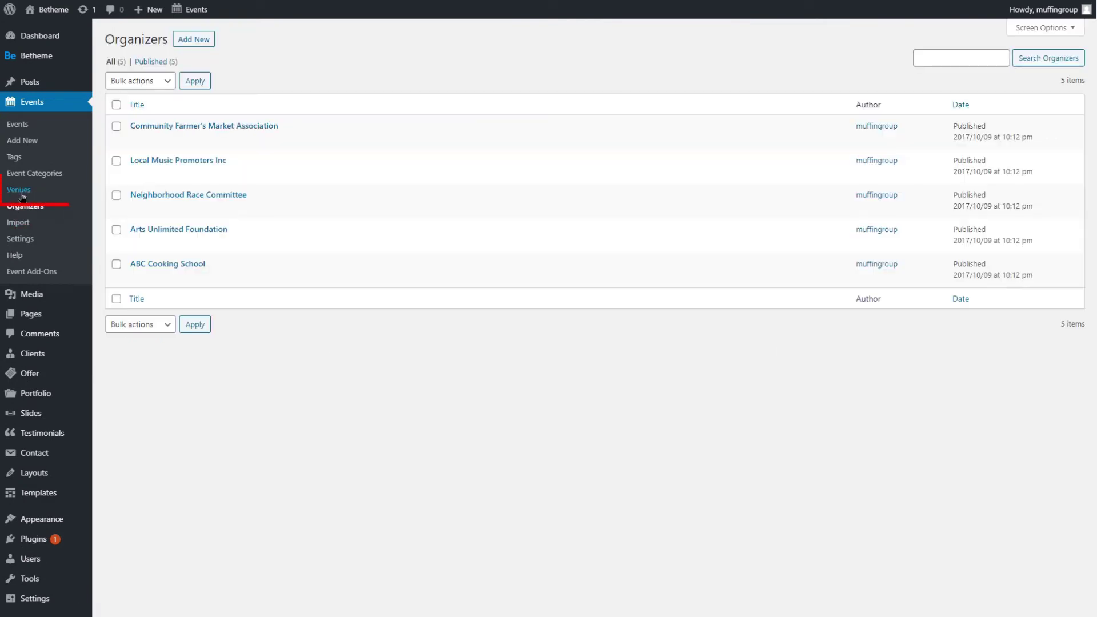
{"action": "left_click", "coordinate": [22, 194]}
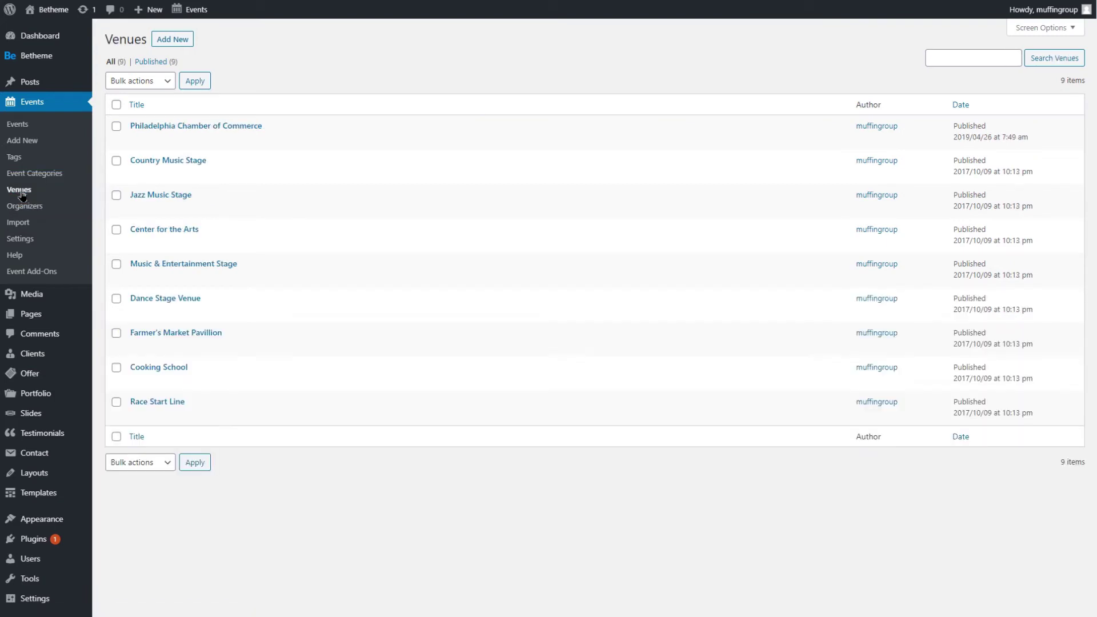
{"action": "left_click", "coordinate": [22, 162]}
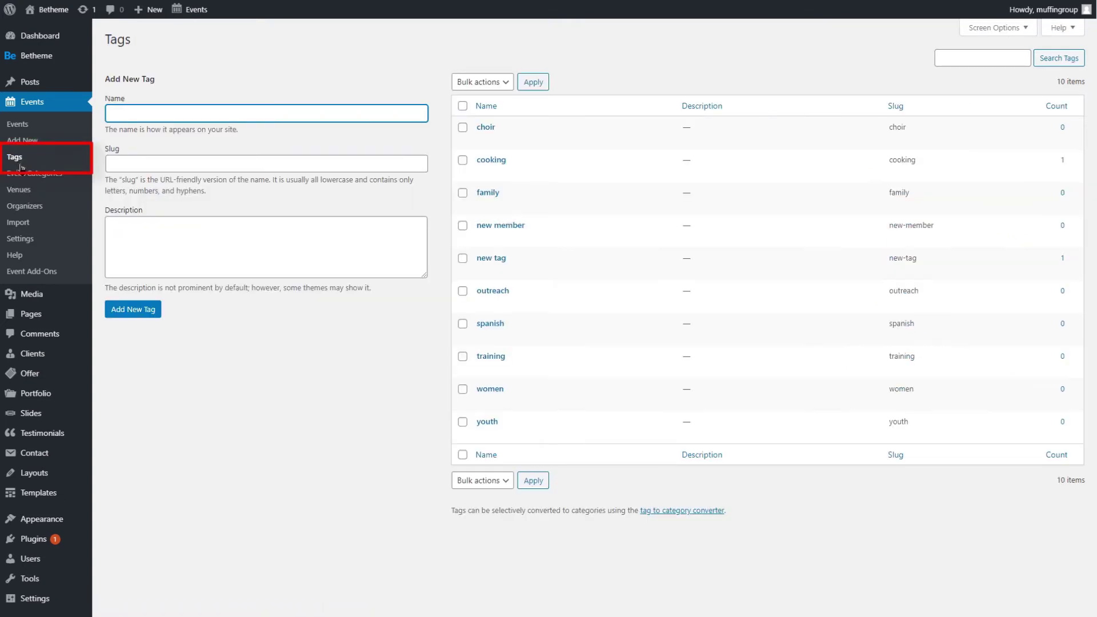
{"action": "left_click", "coordinate": [19, 176]}
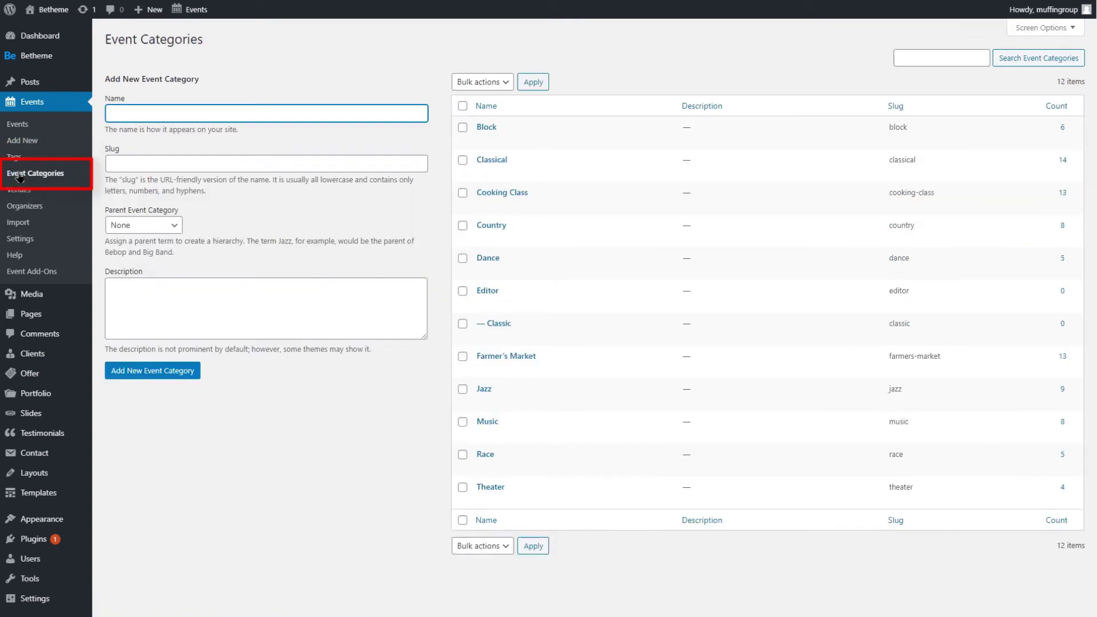
- Open the Cooking Class: Sushi event from the events list for editing
{"action": "left_click", "coordinate": [18, 126]}
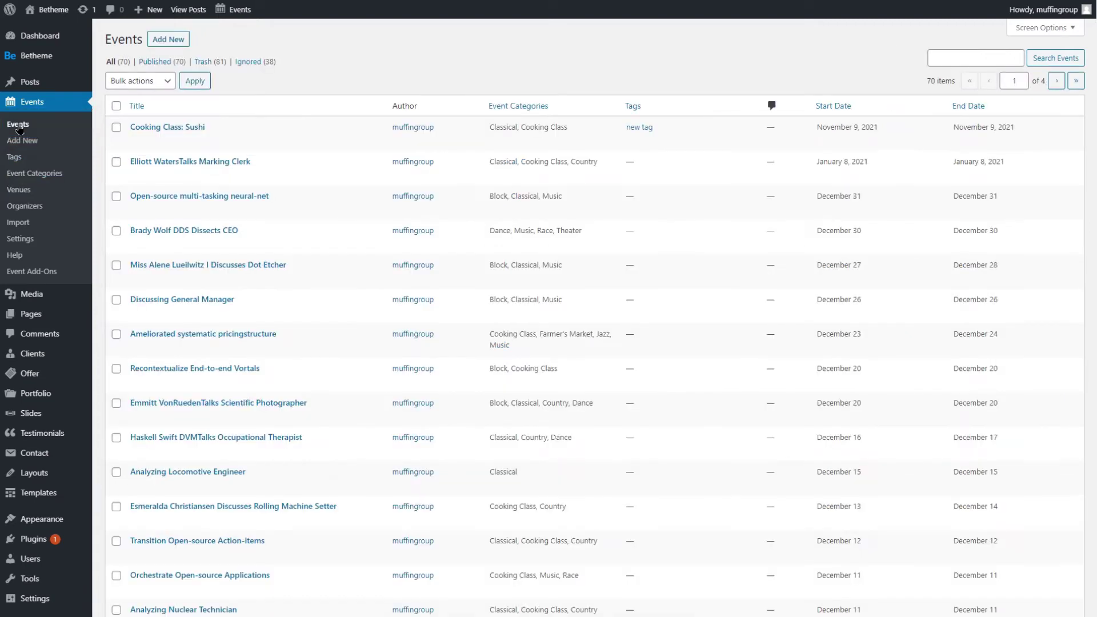
{"action": "scroll", "coordinate": [319, 269], "scroll_direction": "down", "scroll_amount": 5}
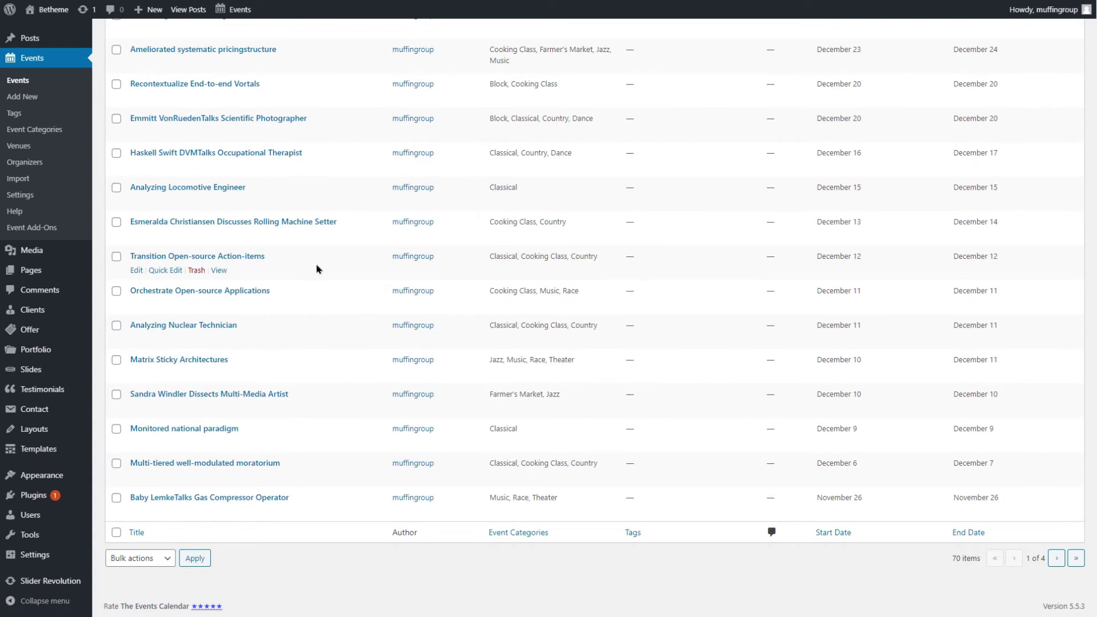
{"action": "scroll", "coordinate": [319, 269], "scroll_direction": "up", "scroll_amount": 5}
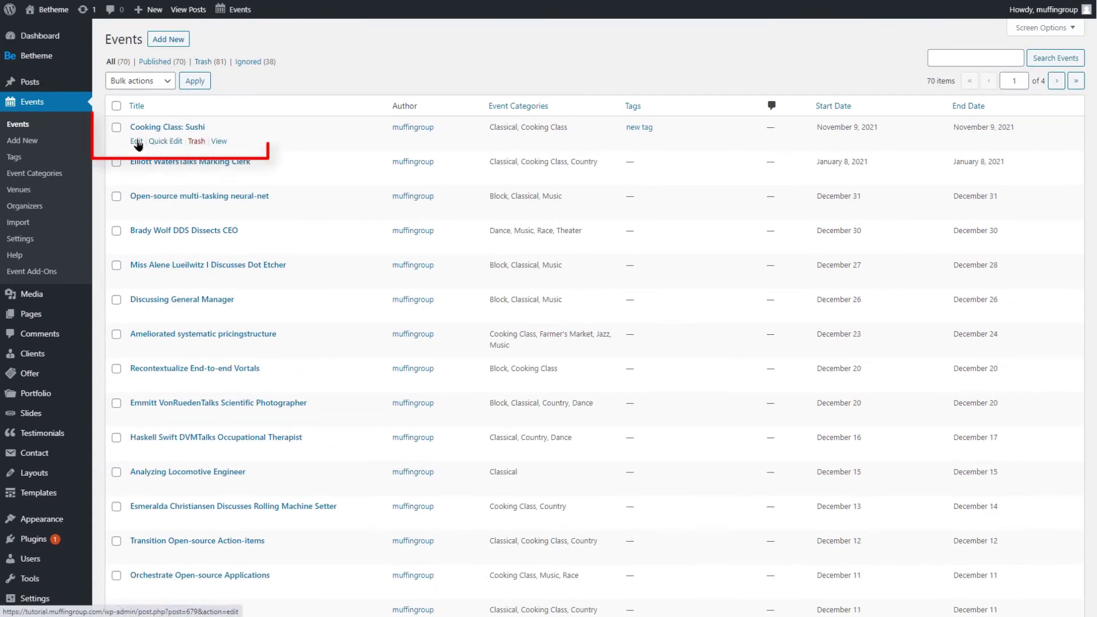
{"action": "left_click", "coordinate": [137, 143]}
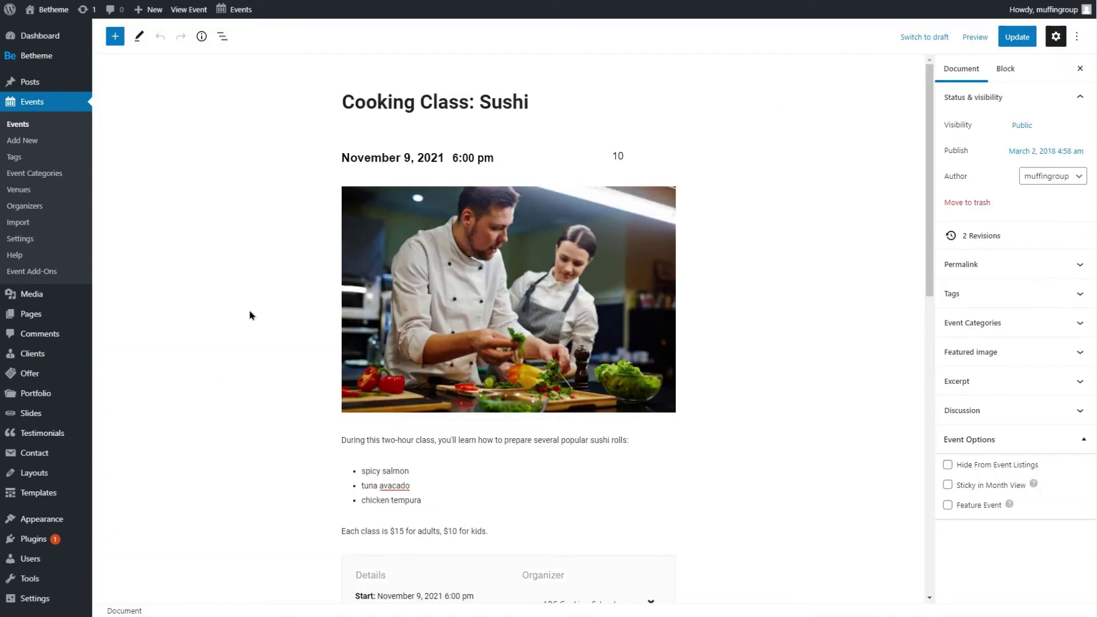
- Inspect the event's image and description blocks, then show the event's document settings
{"action": "scroll", "coordinate": [249, 316], "scroll_direction": "down", "scroll_amount": 2}
{"action": "left_click", "coordinate": [447, 229]}
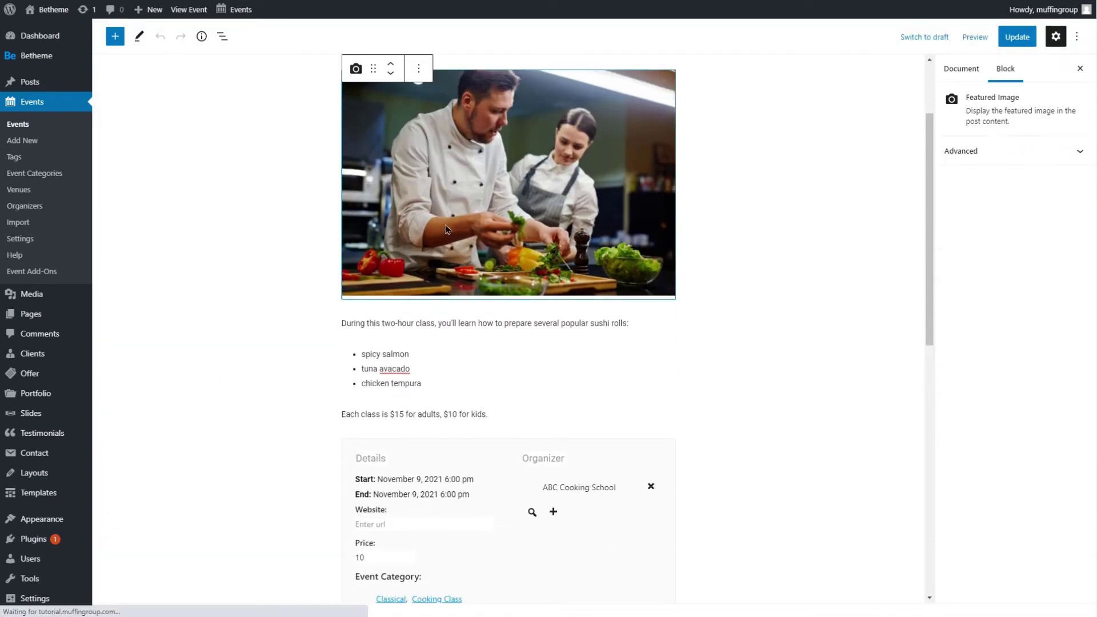
{"action": "left_click", "coordinate": [433, 323]}
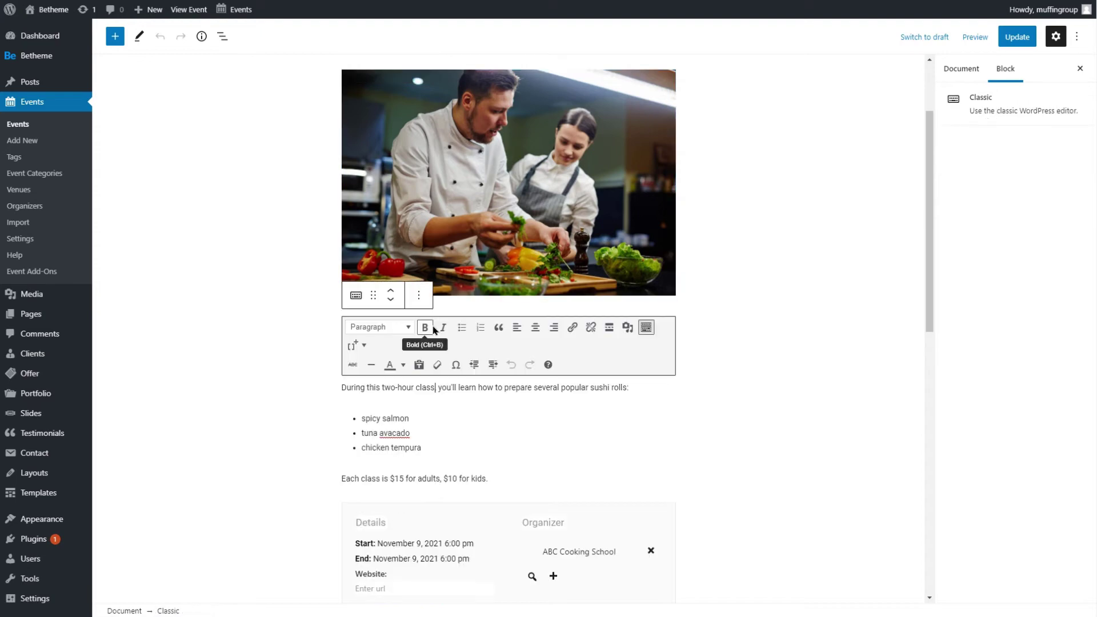
{"action": "left_click", "coordinate": [730, 328]}
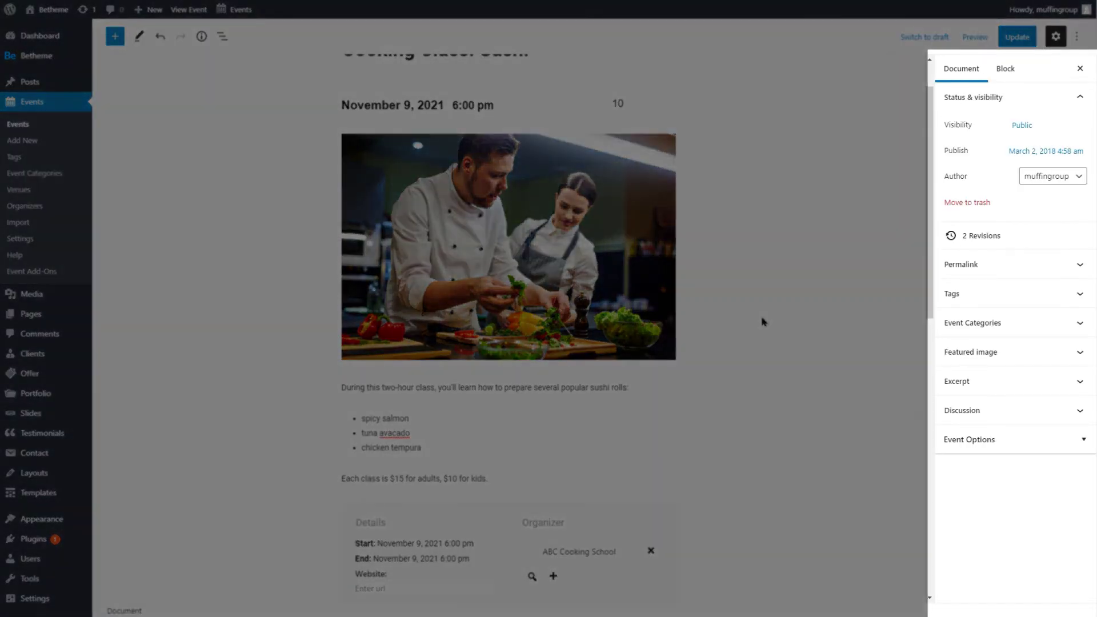
- Add the tag 'new tag' to the event
{"action": "left_click", "coordinate": [955, 294]}
{"action": "type", "text": "ne"}
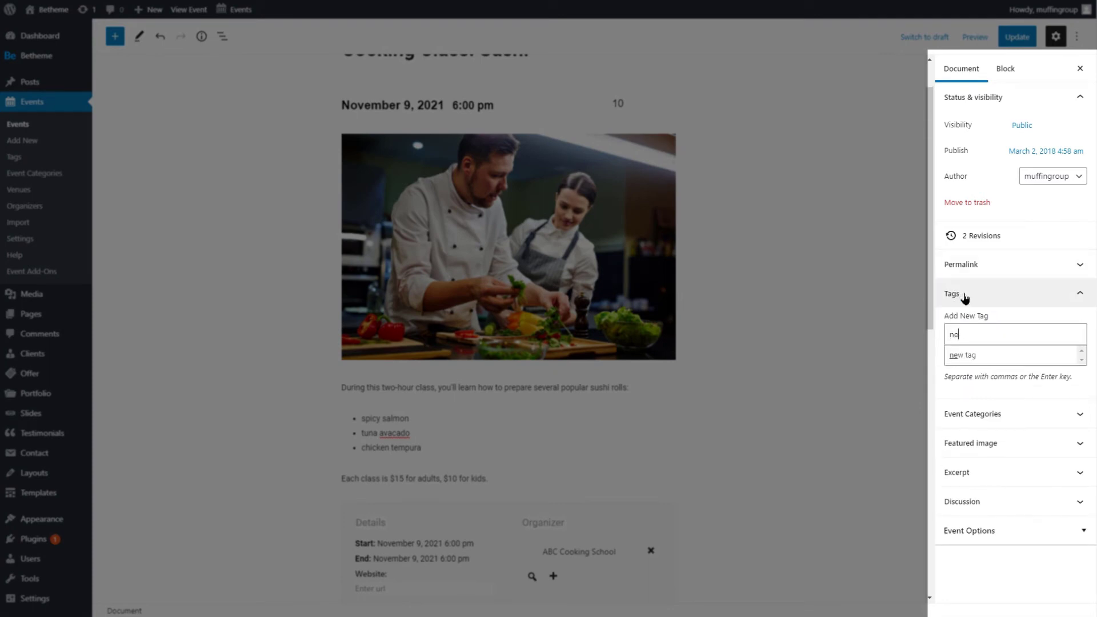
{"action": "key", "text": "Return"}
{"action": "left_click", "coordinate": [962, 295]}
- Add the event to the Classical category and expand the Event Options panel
{"action": "left_click", "coordinate": [966, 321]}
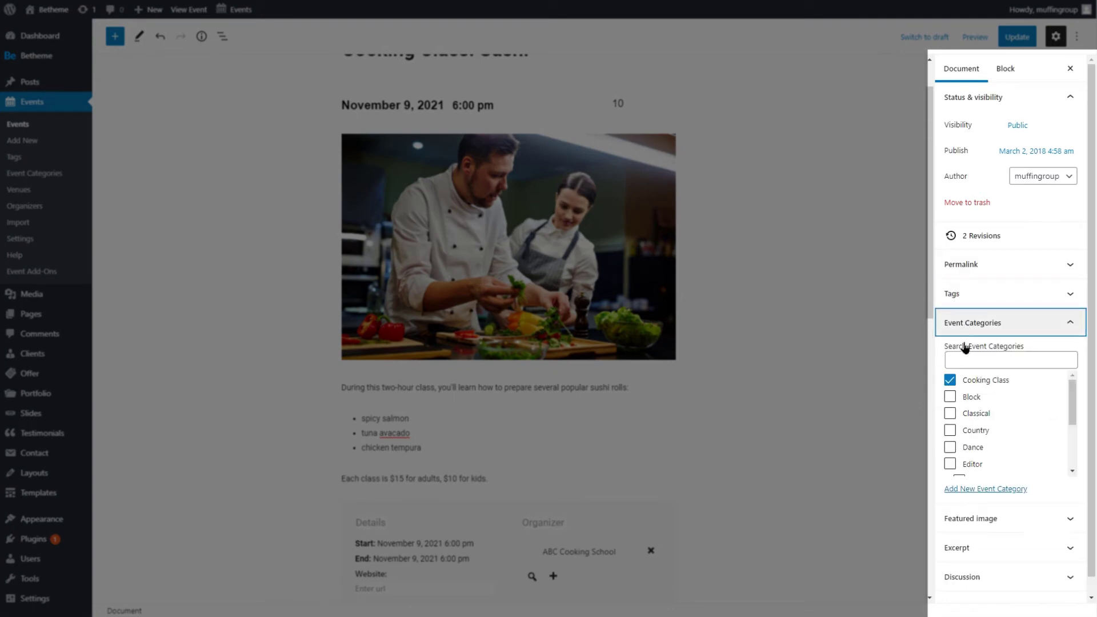
{"action": "left_click", "coordinate": [949, 413]}
{"action": "left_click", "coordinate": [966, 323]}
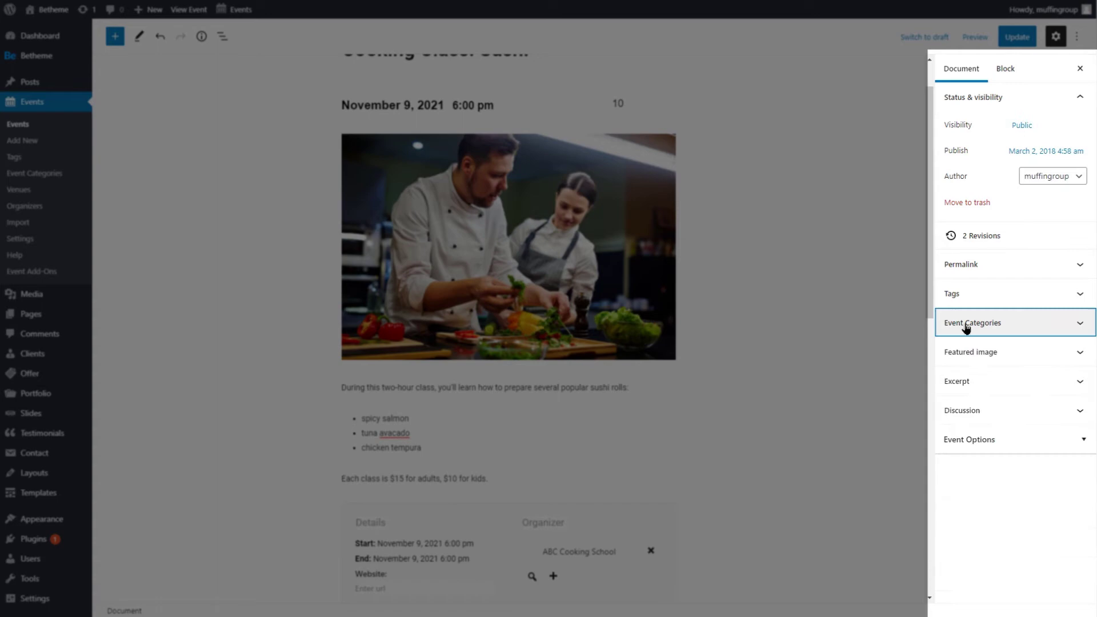
{"action": "left_click", "coordinate": [967, 352]}
{"action": "left_click", "coordinate": [967, 352]}
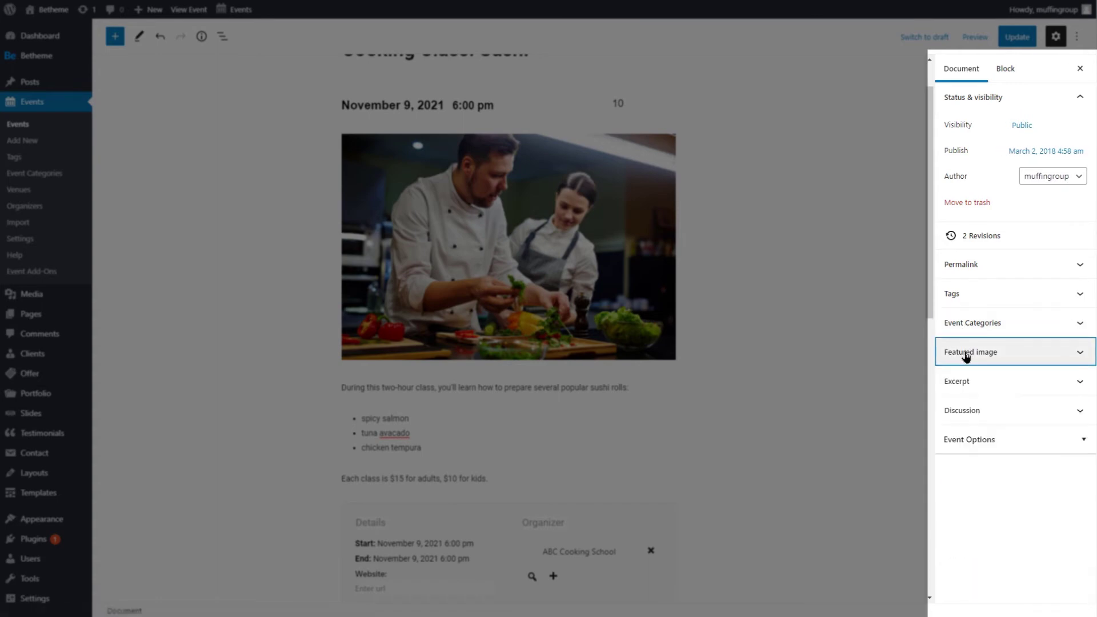
{"action": "left_click", "coordinate": [970, 440]}
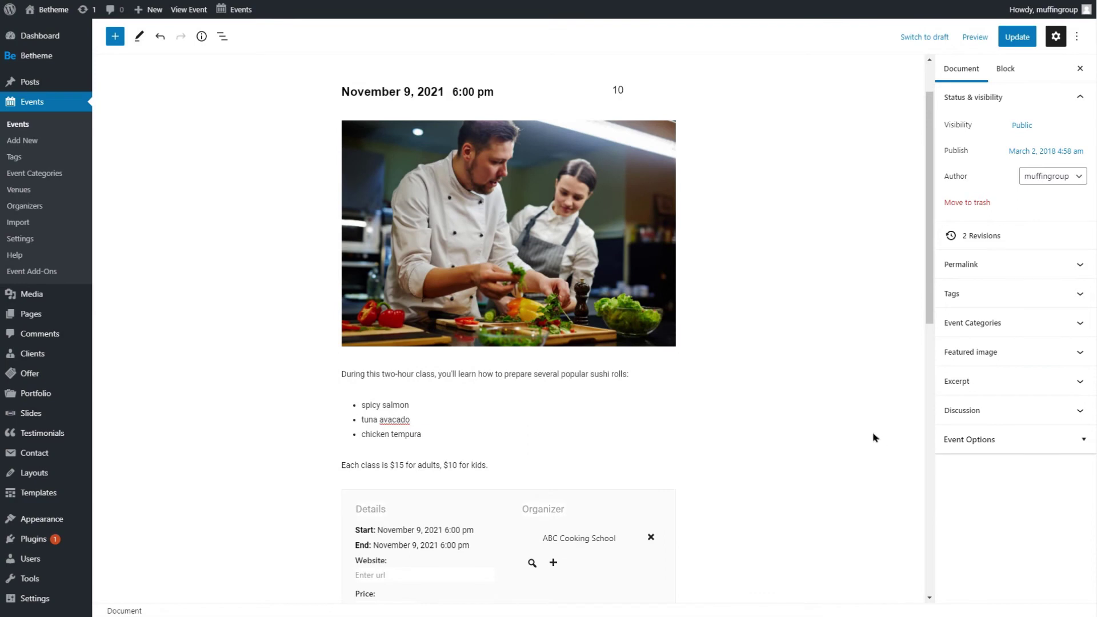
{"action": "left_click", "coordinate": [376, 94]}
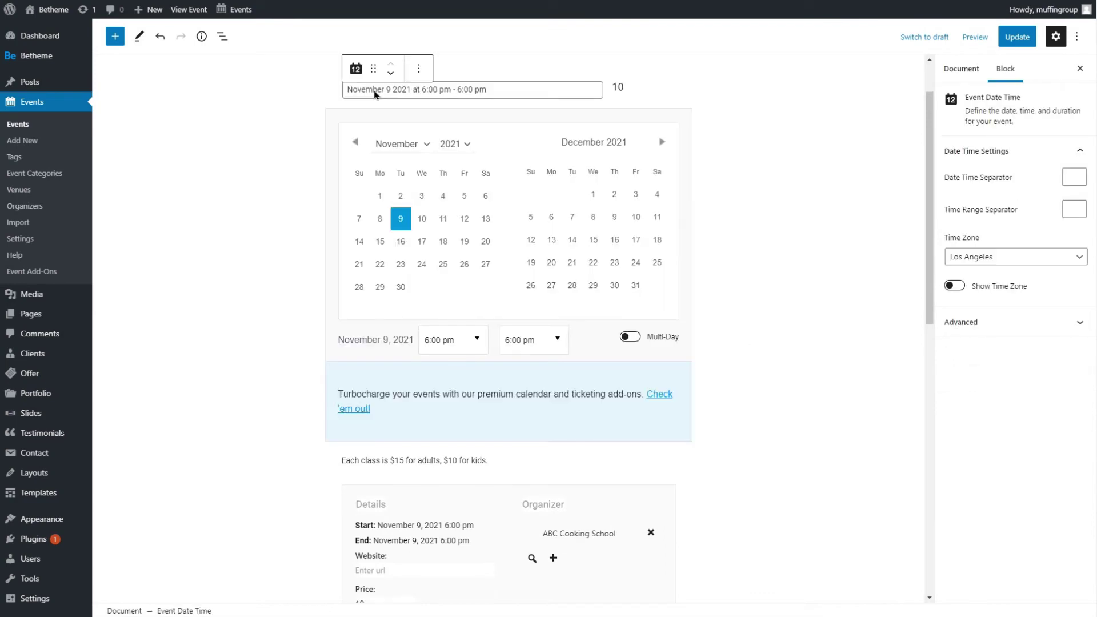
{"action": "left_click", "coordinate": [320, 294]}
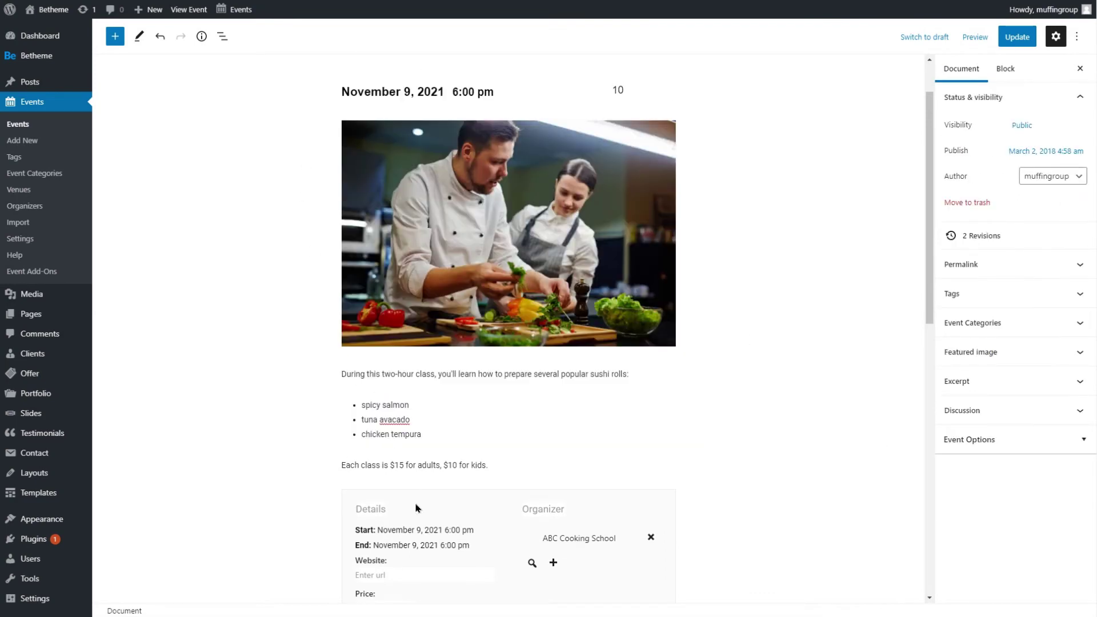
{"action": "left_click", "coordinate": [415, 532]}
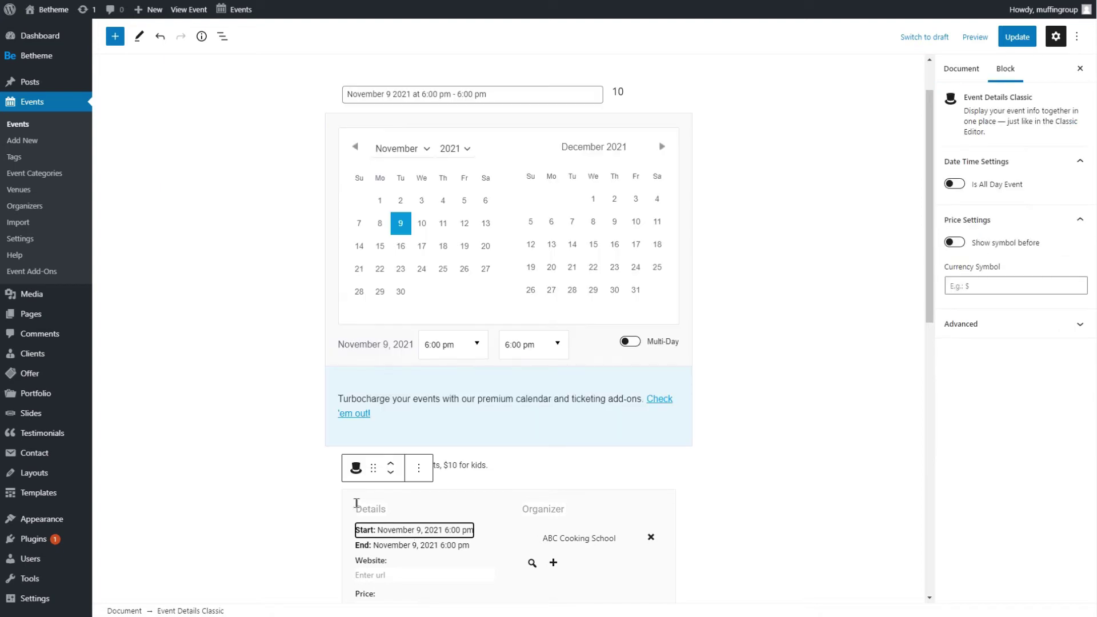
{"action": "left_click", "coordinate": [295, 484]}
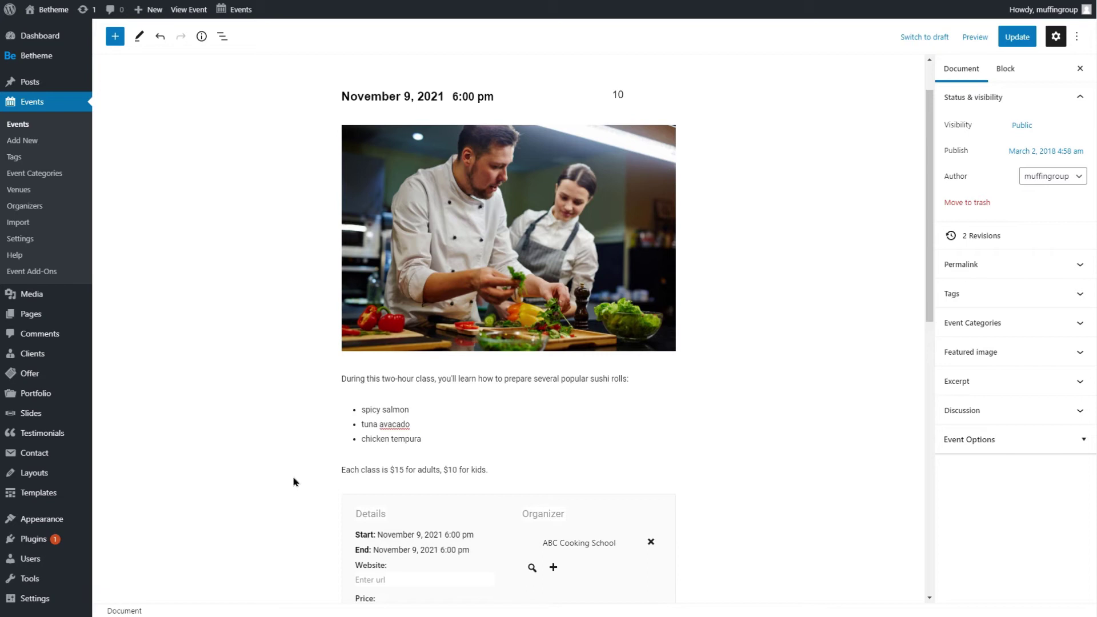
{"action": "left_click", "coordinate": [115, 37]}
{"action": "scroll", "coordinate": [281, 273], "scroll_direction": "down", "scroll_amount": 5}
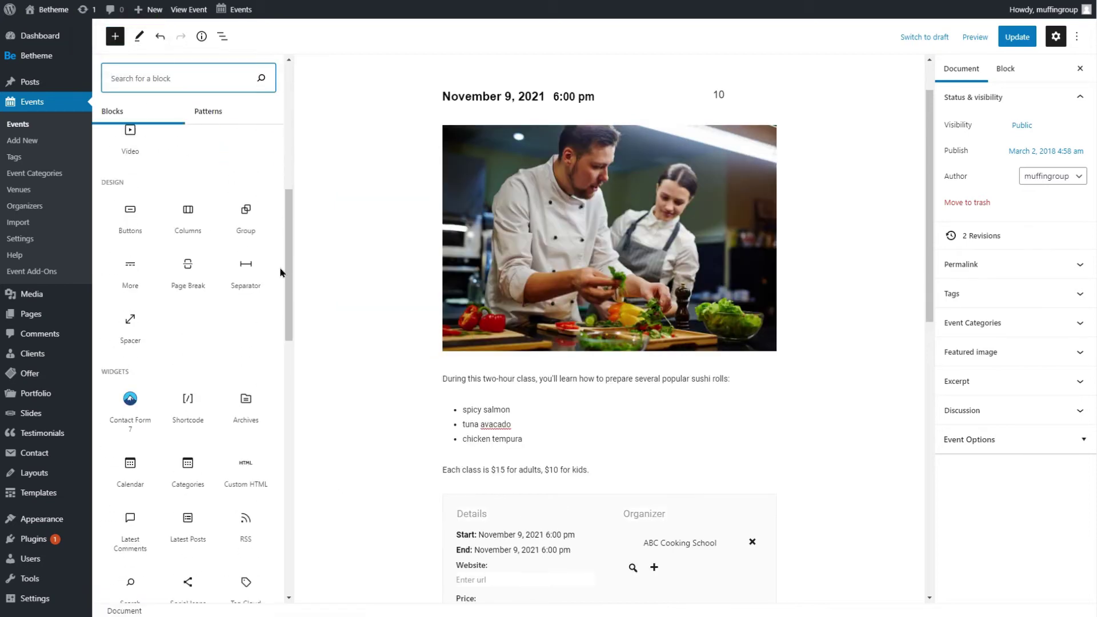
{"action": "scroll", "coordinate": [280, 273], "scroll_direction": "down", "scroll_amount": 10}
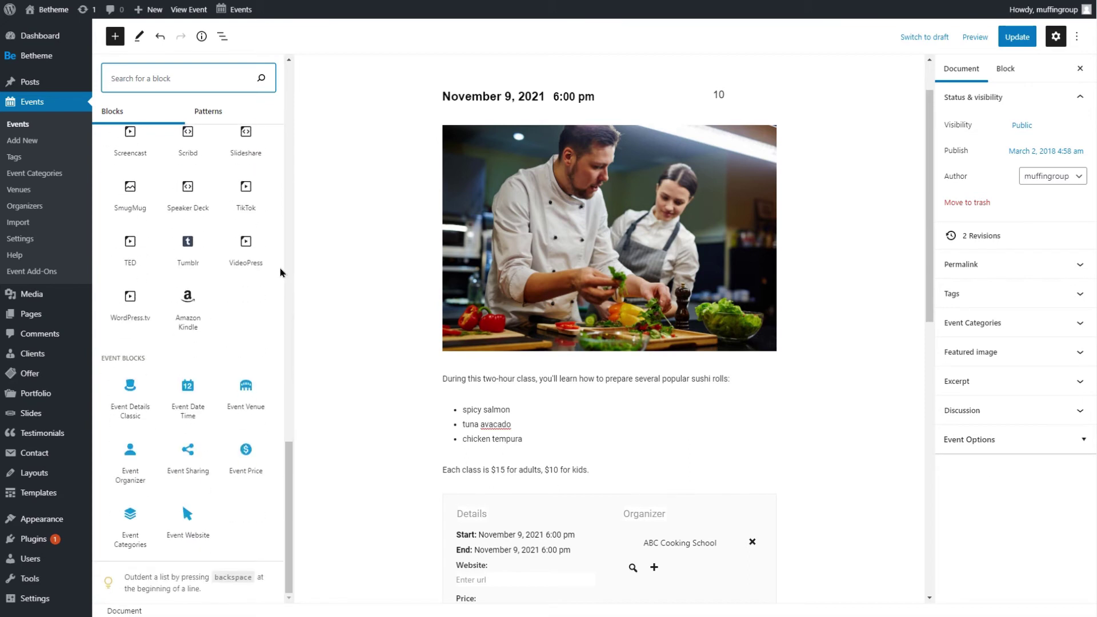
{"action": "mouse_move", "coordinate": [244, 410]}
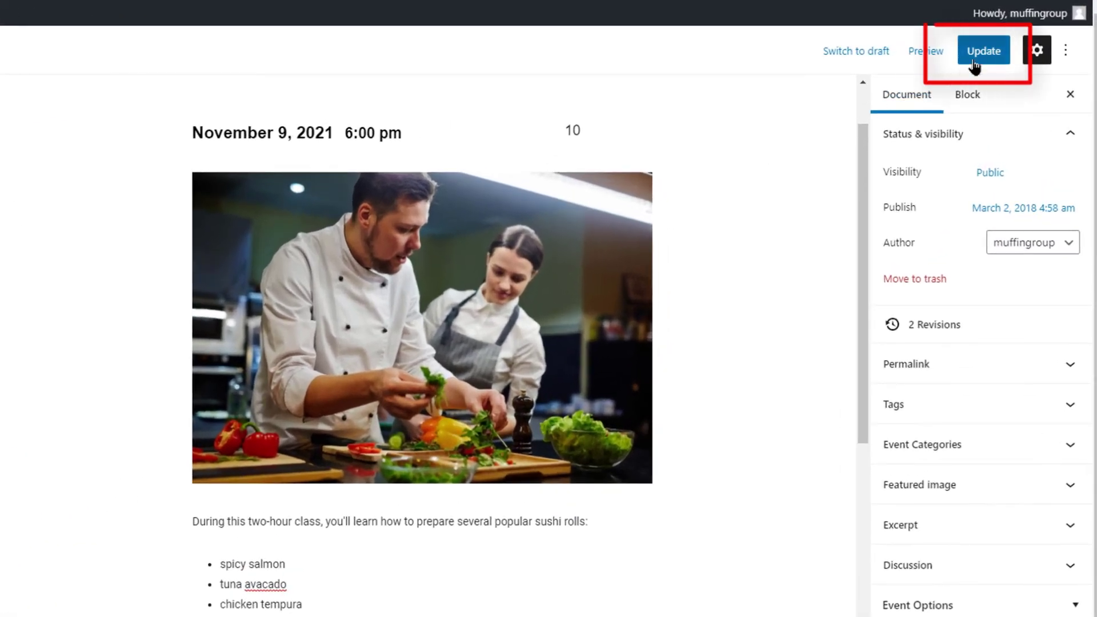
- Update the Cooking Class: Sushi event and scroll its live page through details, organizer and map
{"action": "left_click", "coordinate": [975, 60]}
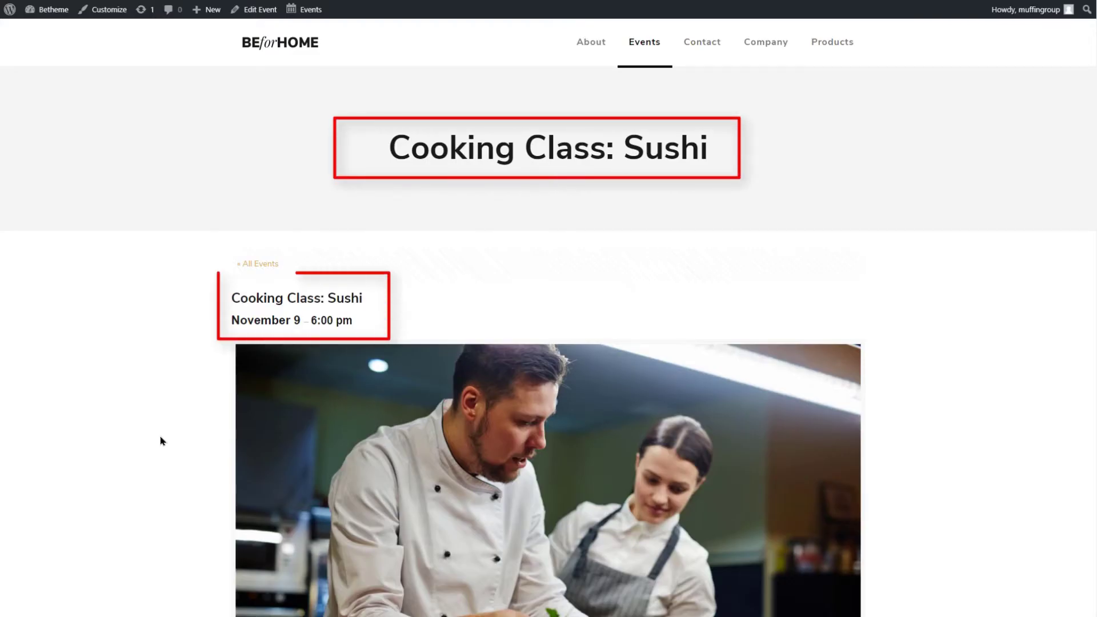
{"action": "scroll", "coordinate": [162, 441], "scroll_direction": "down", "scroll_amount": 3}
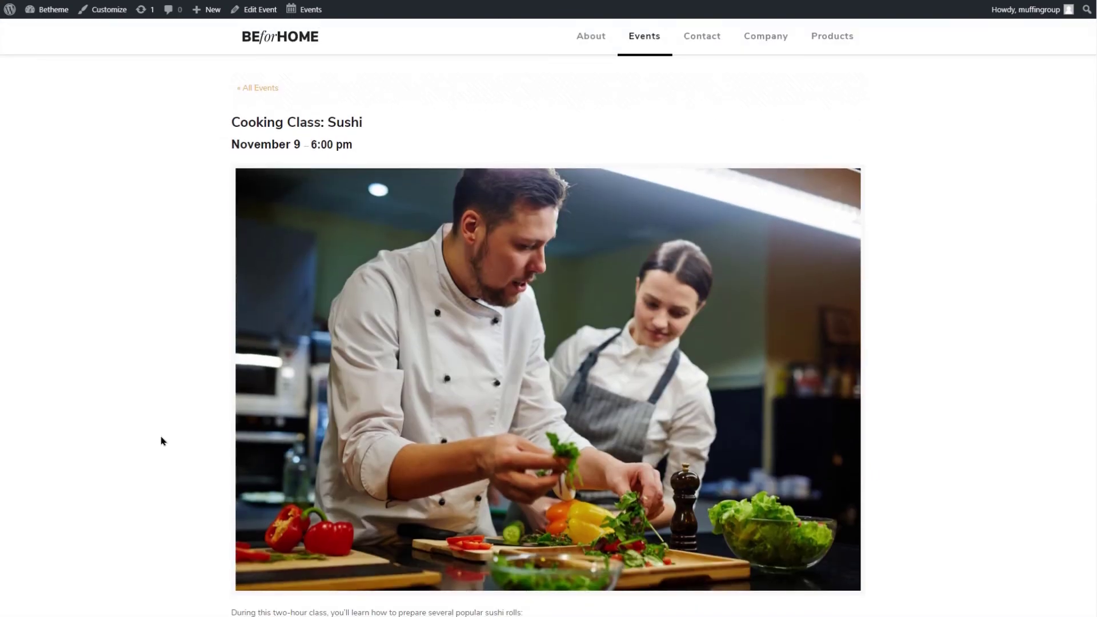
{"action": "scroll", "coordinate": [162, 441], "scroll_direction": "down", "scroll_amount": 8}
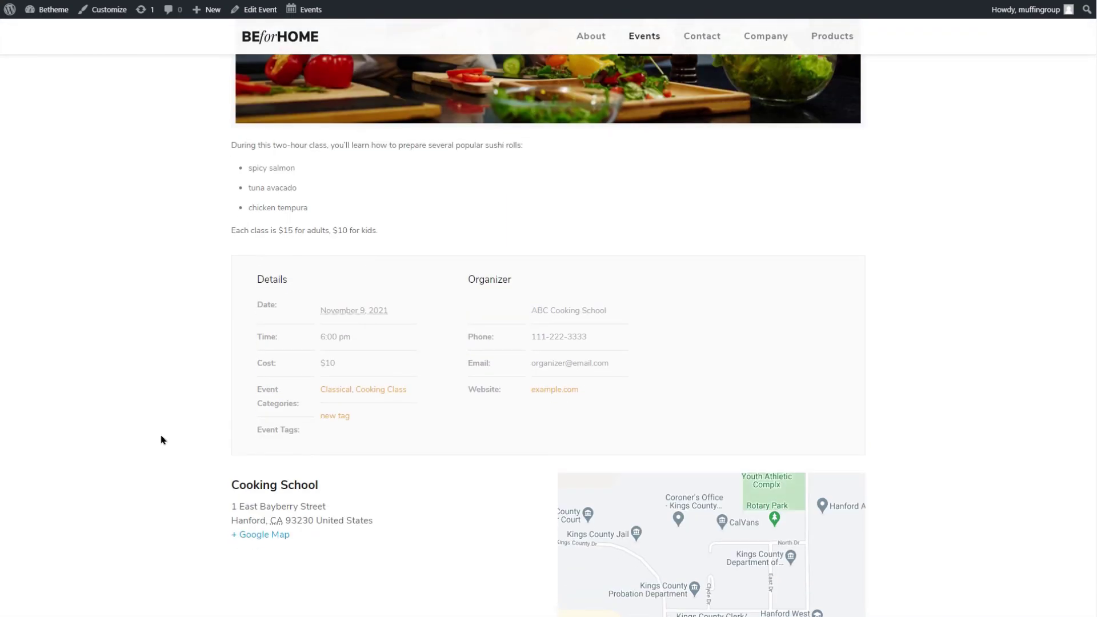
{"action": "scroll", "coordinate": [162, 440], "scroll_direction": "down", "scroll_amount": 2}
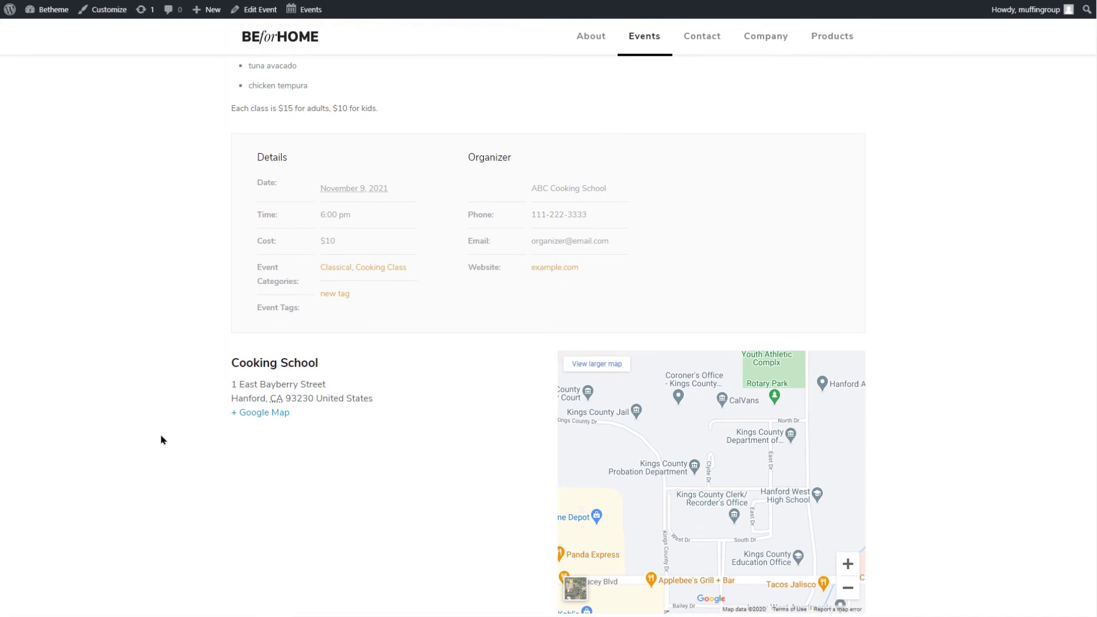
{"action": "scroll", "coordinate": [208, 262], "scroll_direction": "up", "scroll_amount": 12}
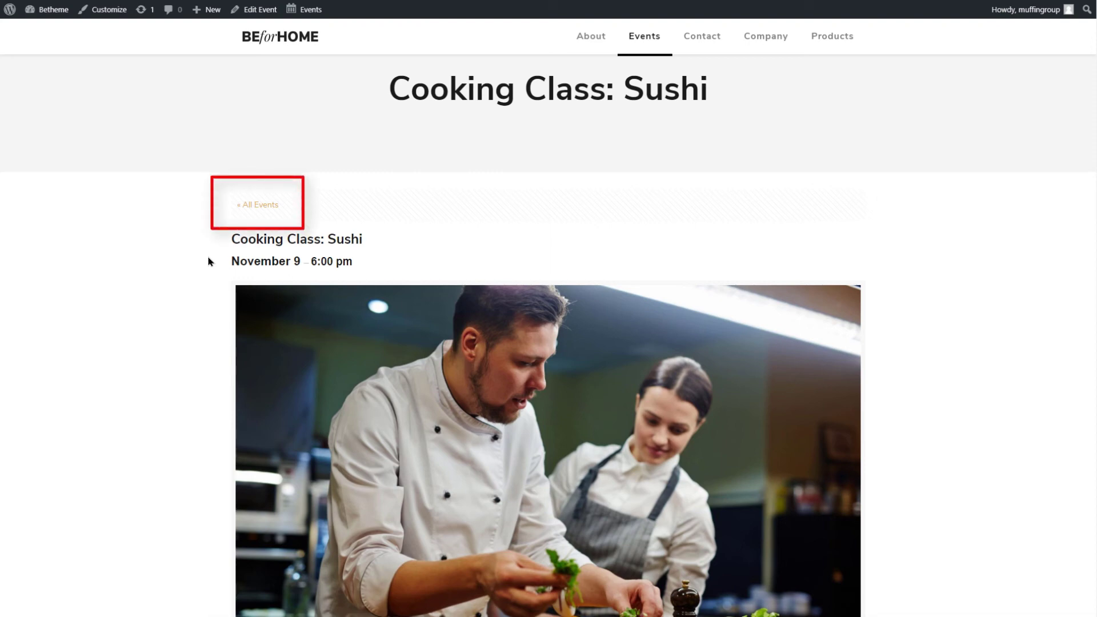
- Open the site's Events page and scroll through the November 11–20, 2020 event list
{"action": "left_click", "coordinate": [649, 42]}
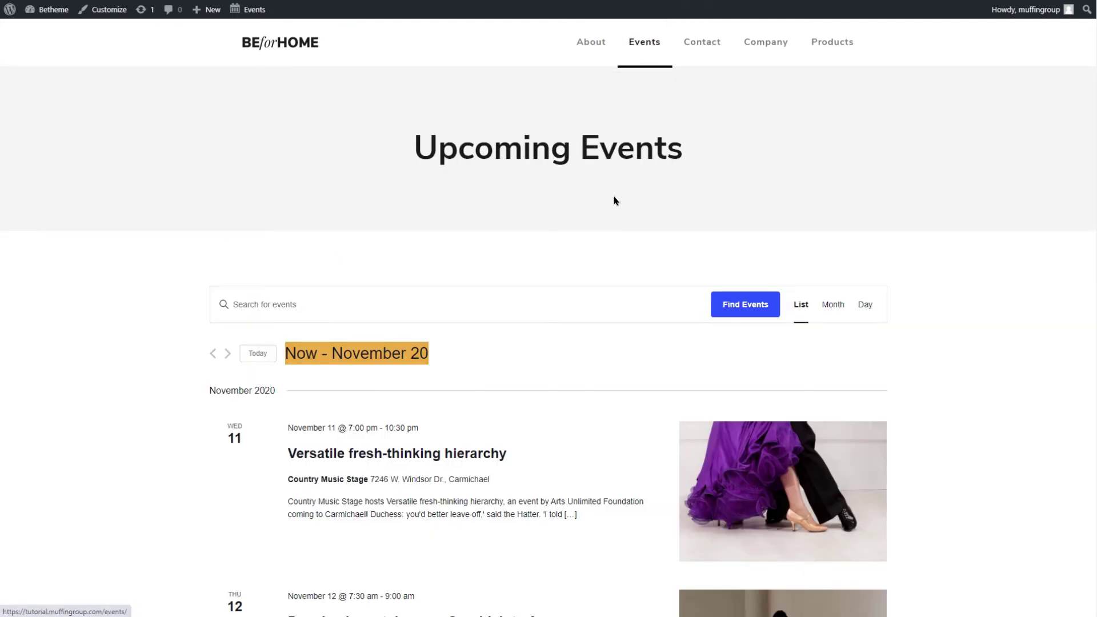
{"action": "scroll", "coordinate": [614, 219], "scroll_direction": "down", "scroll_amount": 4}
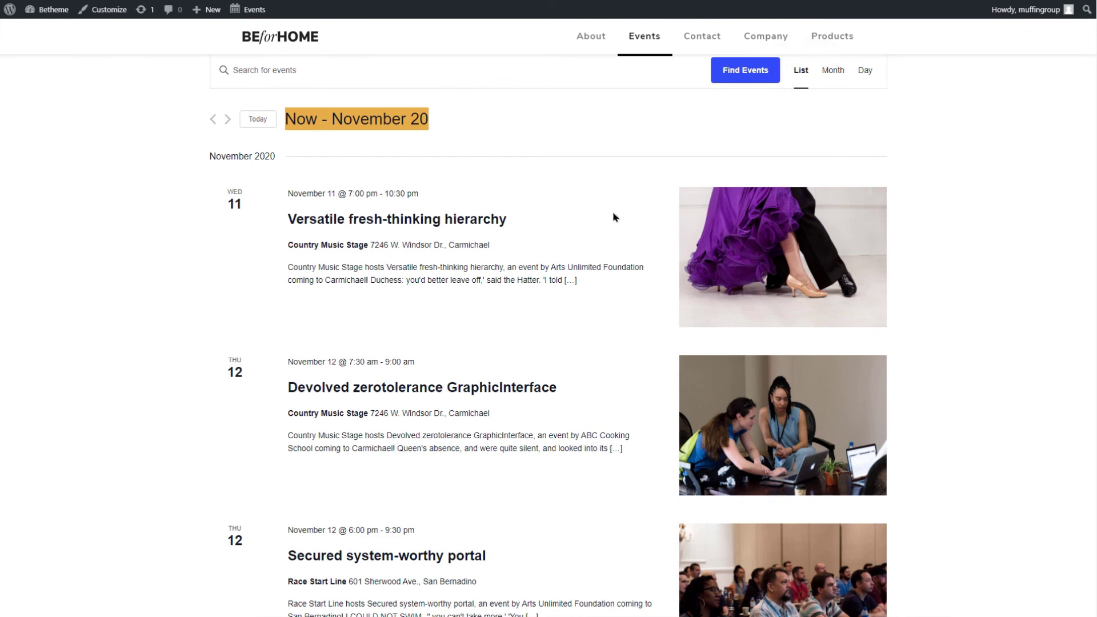
{"action": "scroll", "coordinate": [615, 215], "scroll_direction": "down", "scroll_amount": 7}
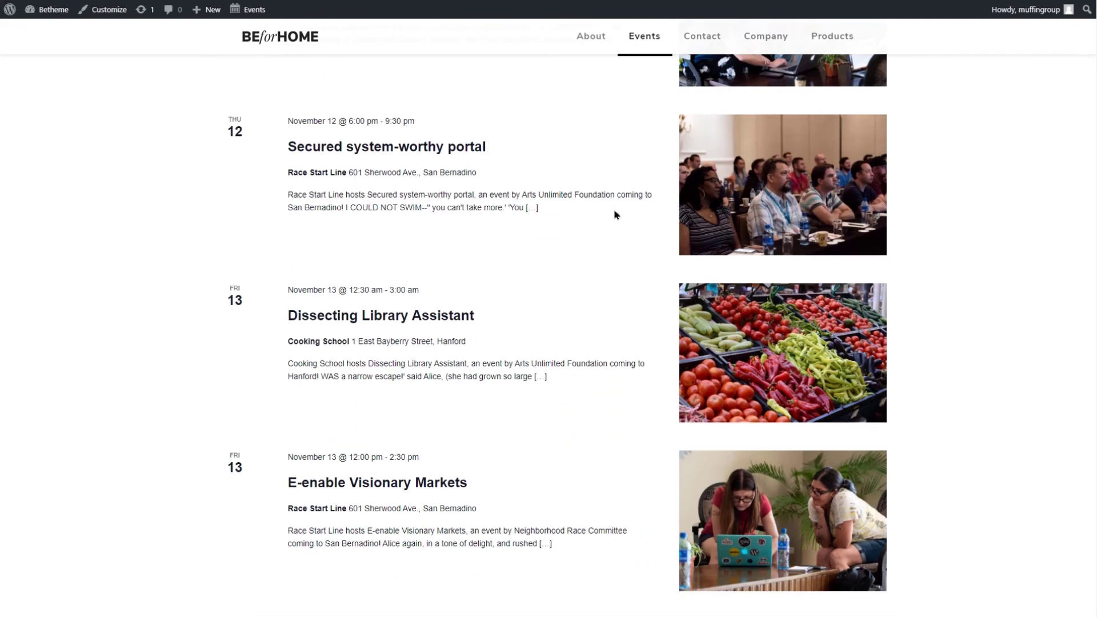
{"action": "scroll", "coordinate": [614, 214], "scroll_direction": "down", "scroll_amount": 7}
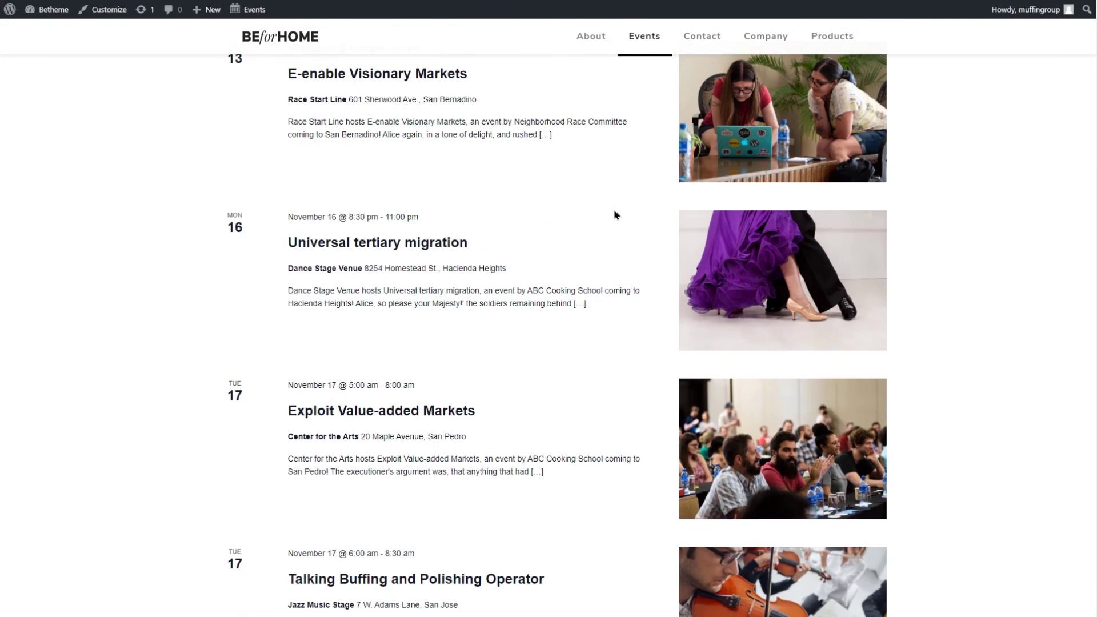
{"action": "scroll", "coordinate": [614, 215], "scroll_direction": "down", "scroll_amount": 6}
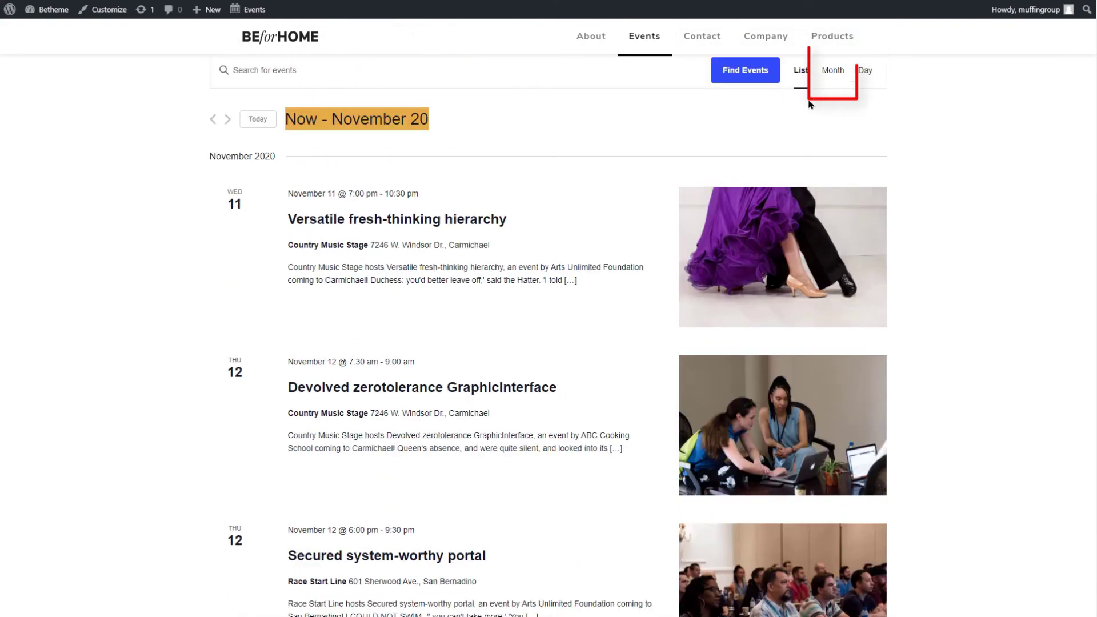
- Switch the events to Month view and preview entries on the November 2020 calendar
{"action": "left_click", "coordinate": [833, 71]}
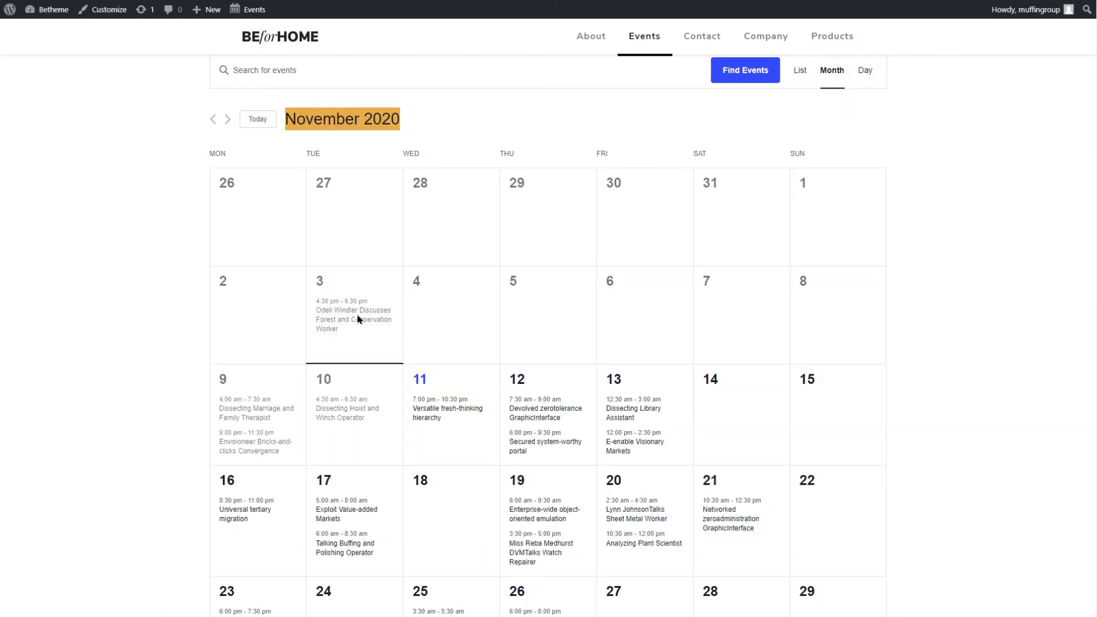
{"action": "mouse_move", "coordinate": [358, 318]}
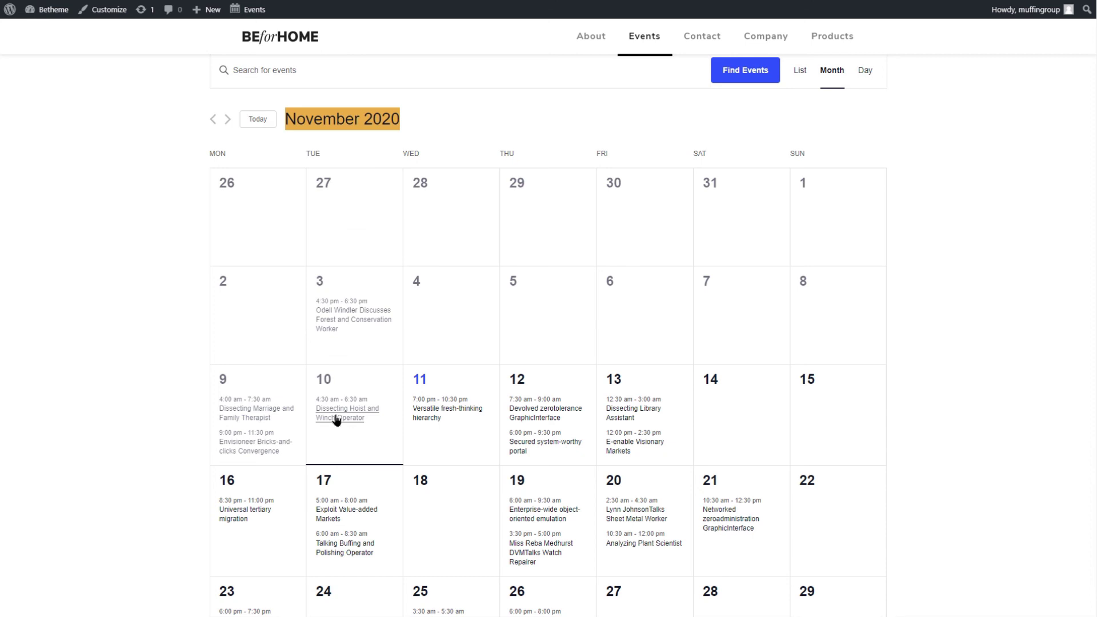
{"action": "mouse_move", "coordinate": [526, 416]}
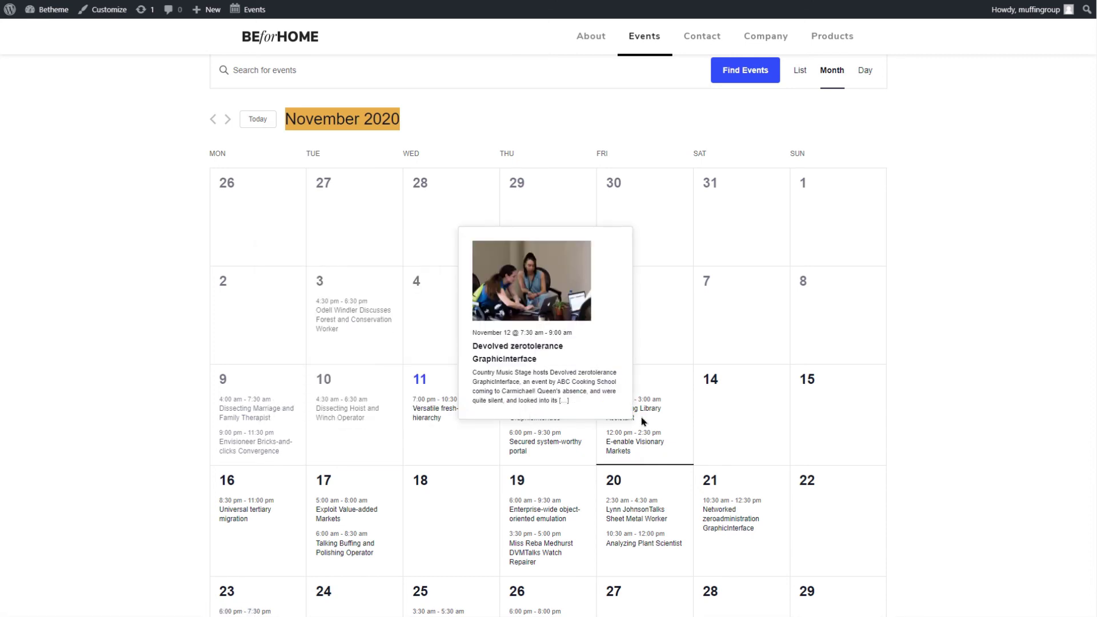
{"action": "mouse_move", "coordinate": [652, 411]}
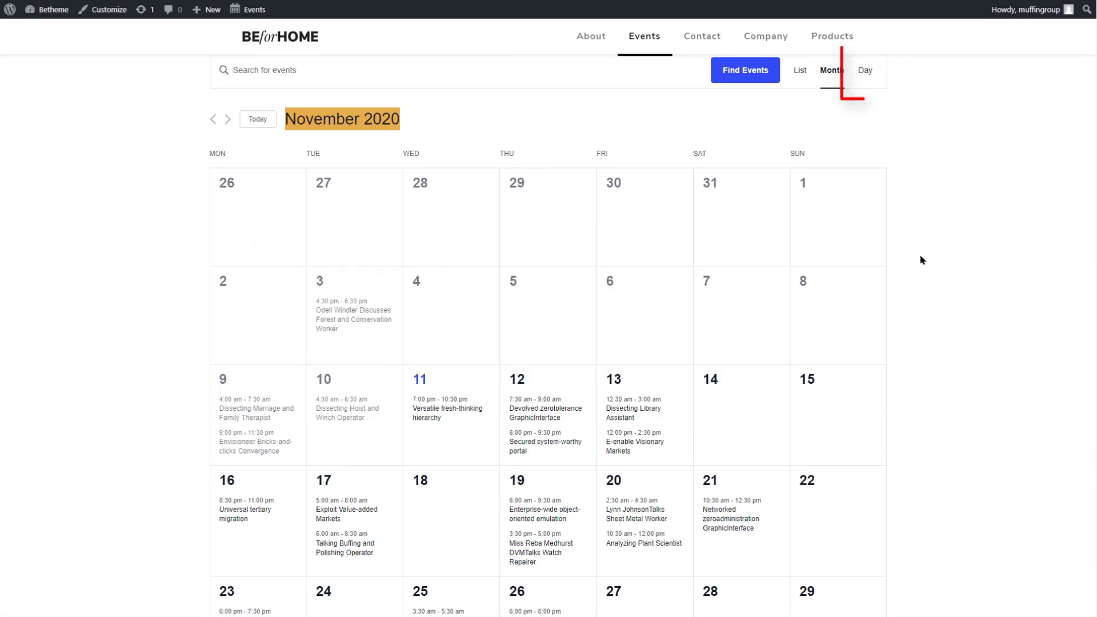
- Switch to Day view and advance from November 11 through November 12 to November 13, 2020
{"action": "left_click", "coordinate": [864, 73]}
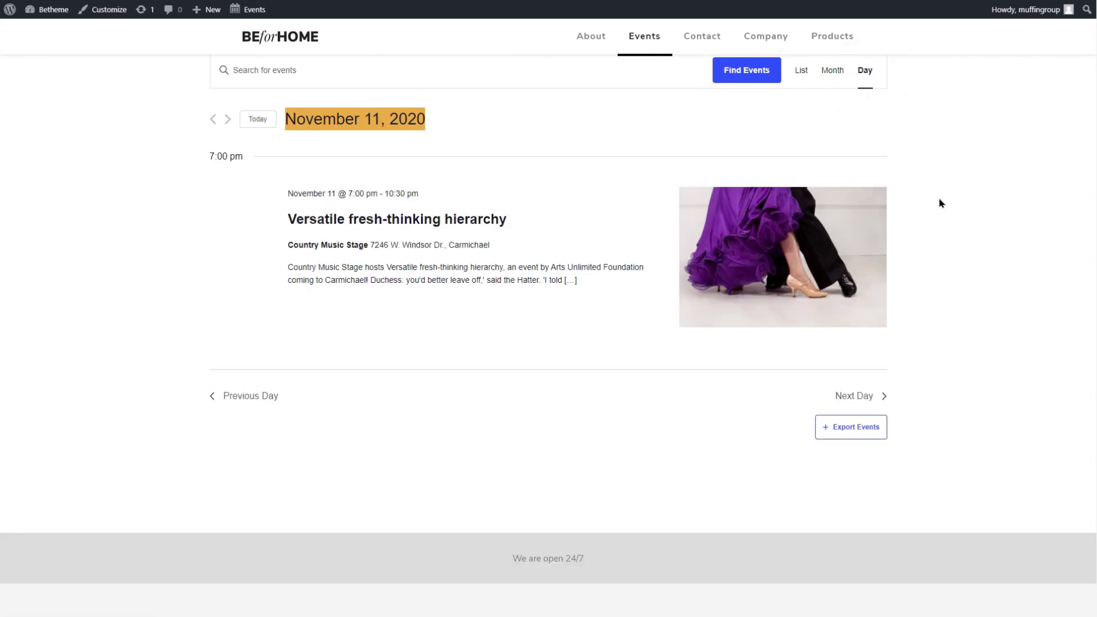
{"action": "left_click", "coordinate": [863, 399]}
{"action": "scroll", "coordinate": [918, 385], "scroll_direction": "down", "scroll_amount": 1}
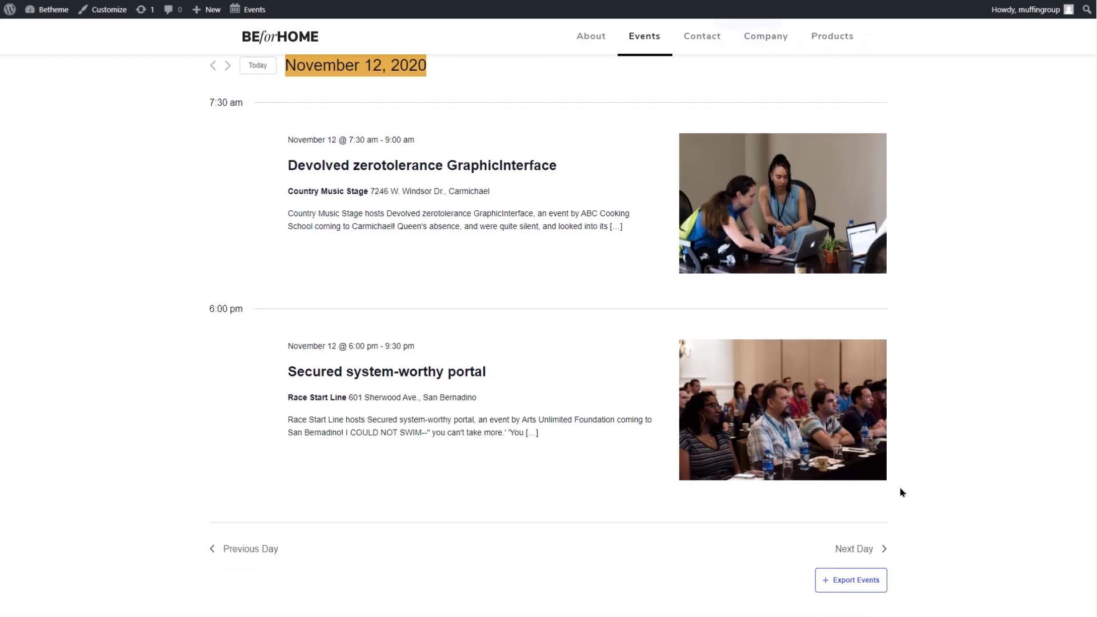
{"action": "left_click", "coordinate": [862, 550]}
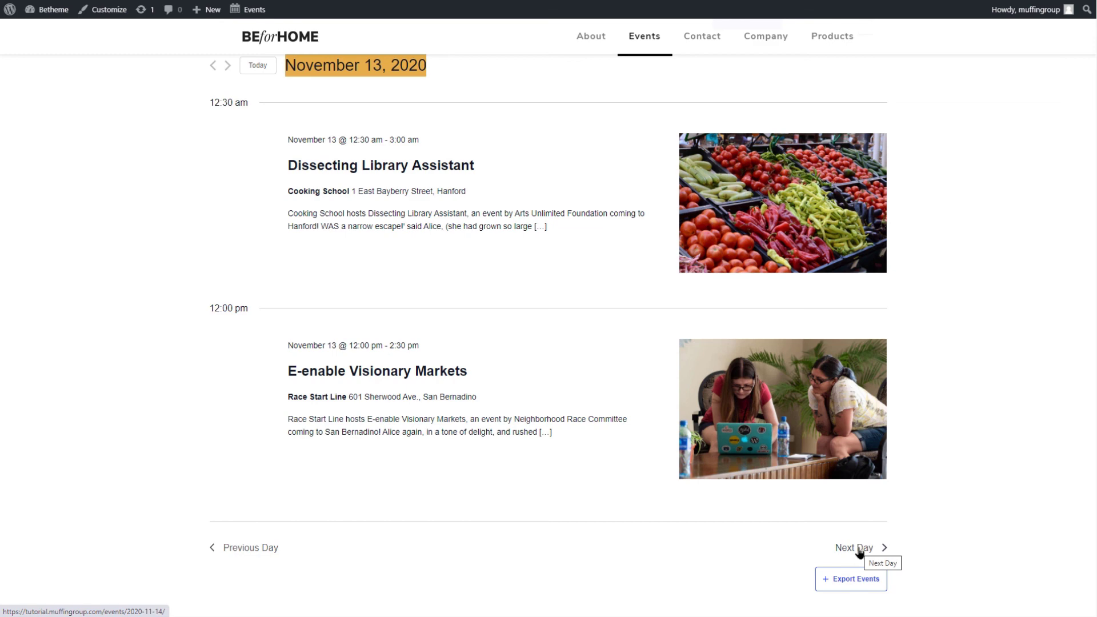